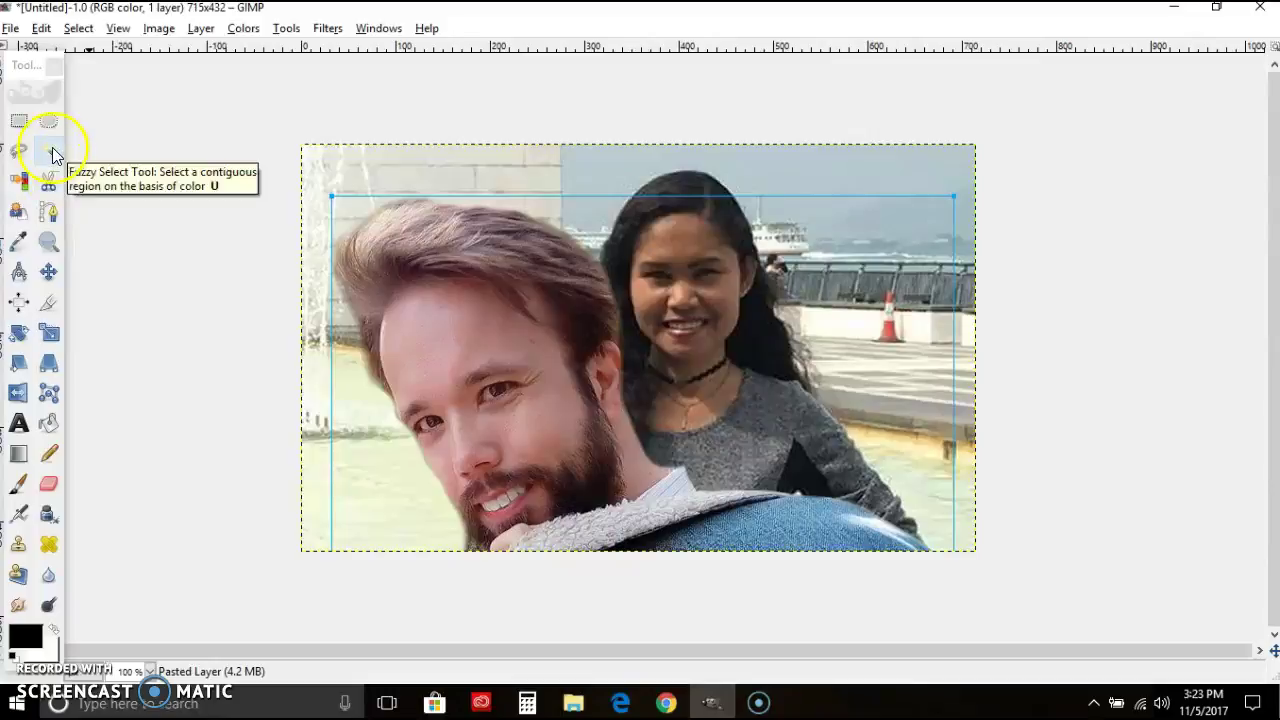
- Outline the man's face with the Free Select tool along the cheek edge, beard line, sideburn and hairline, and close the selection
left_click(16, 155)
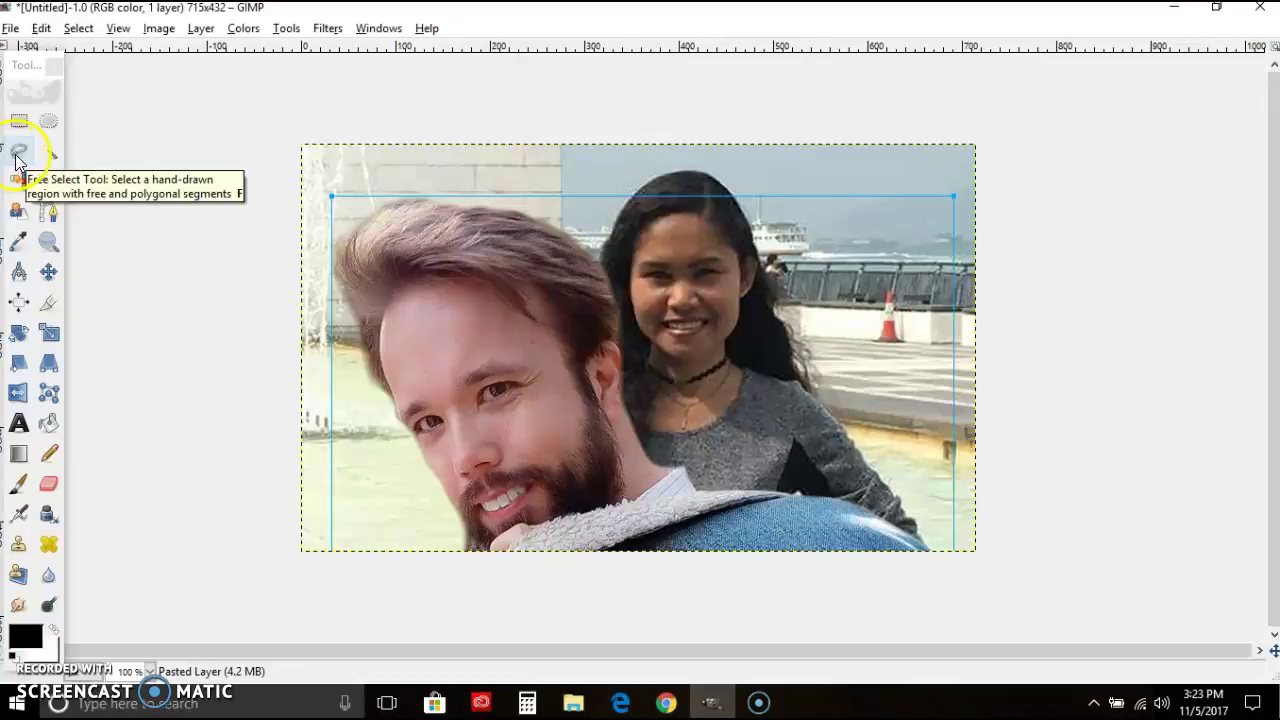
left_click(17, 155)
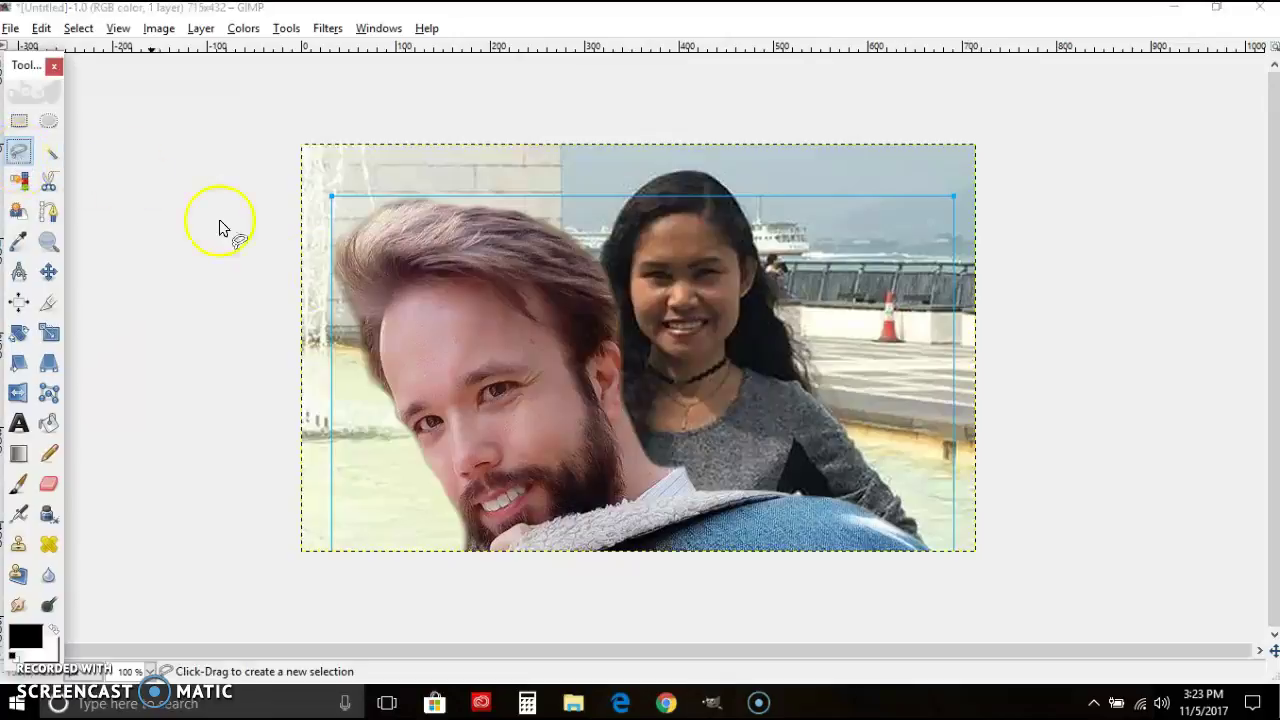
left_click(383, 318)
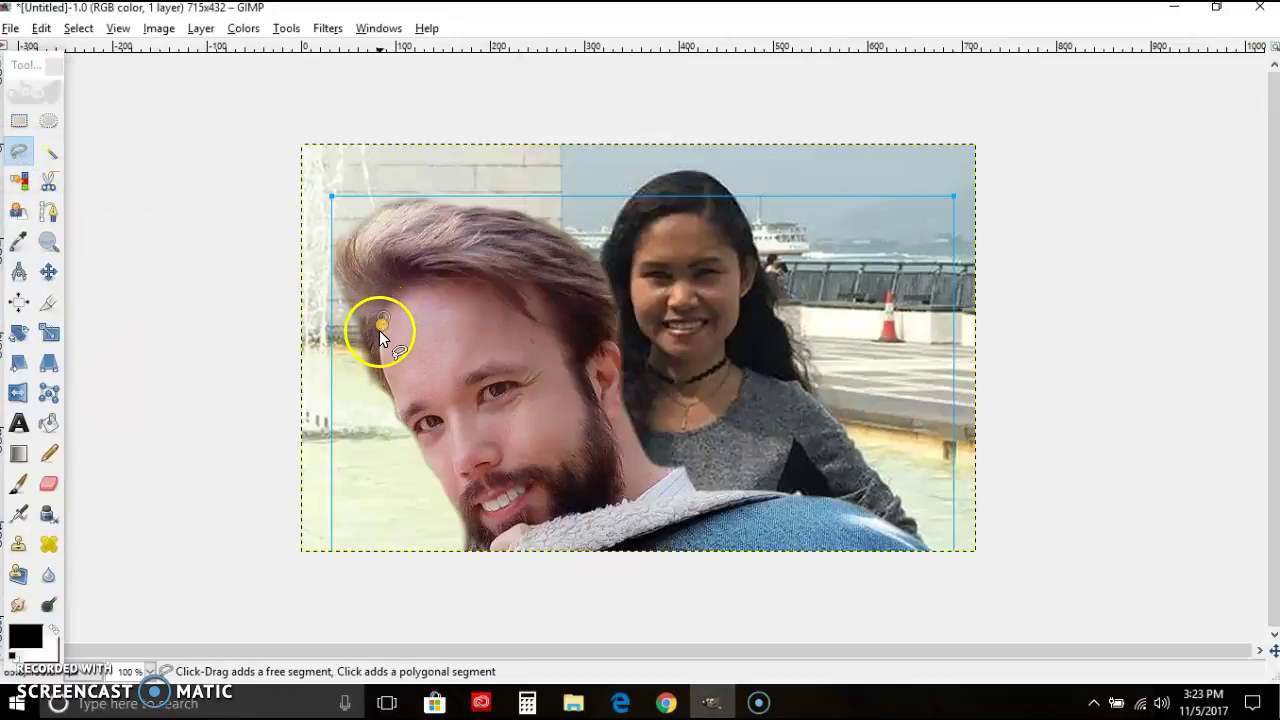
left_click(380, 343)
left_click(380, 351)
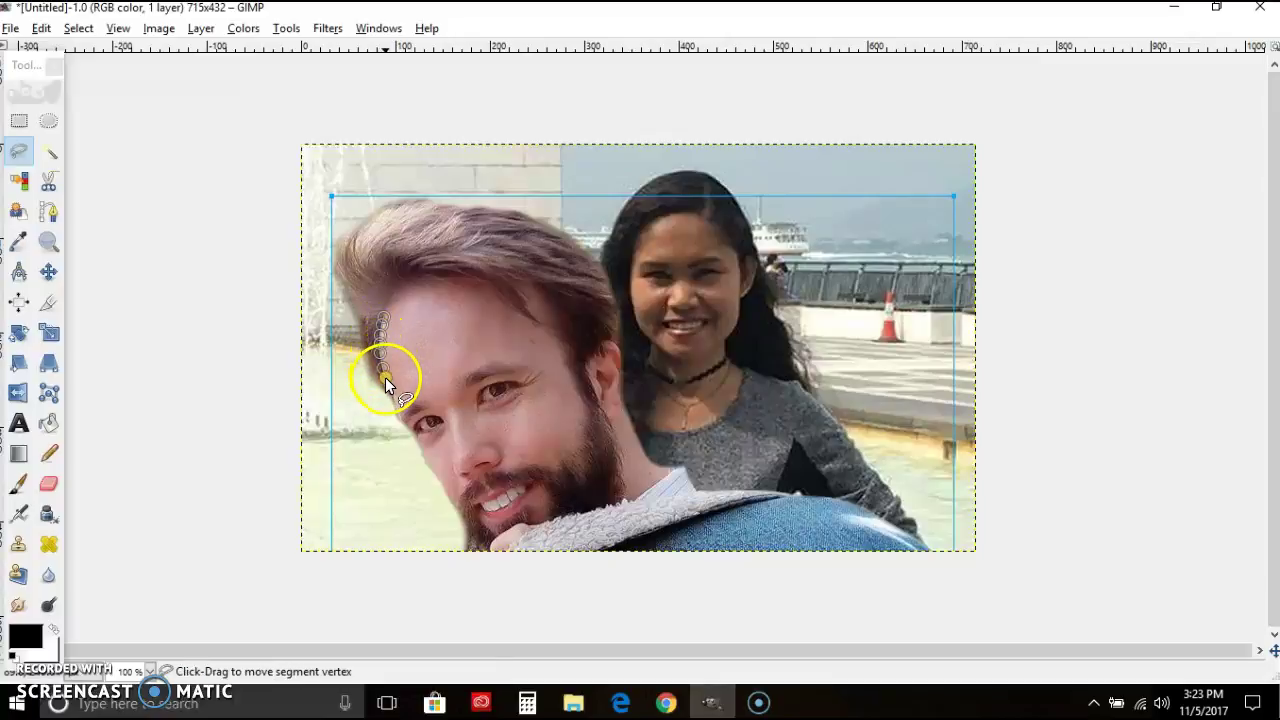
left_click(390, 389)
left_click(395, 401)
left_click(395, 409)
left_click(396, 414)
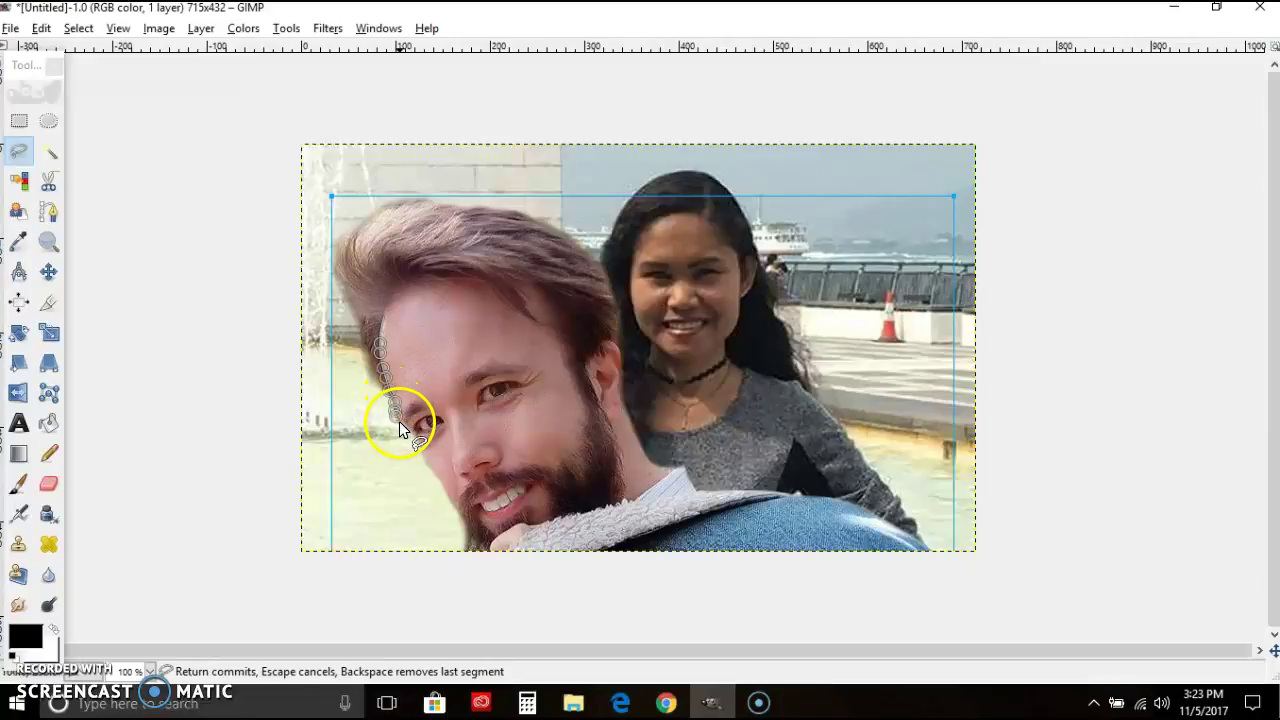
left_click(403, 421)
left_click(413, 434)
left_click(416, 445)
left_click(423, 454)
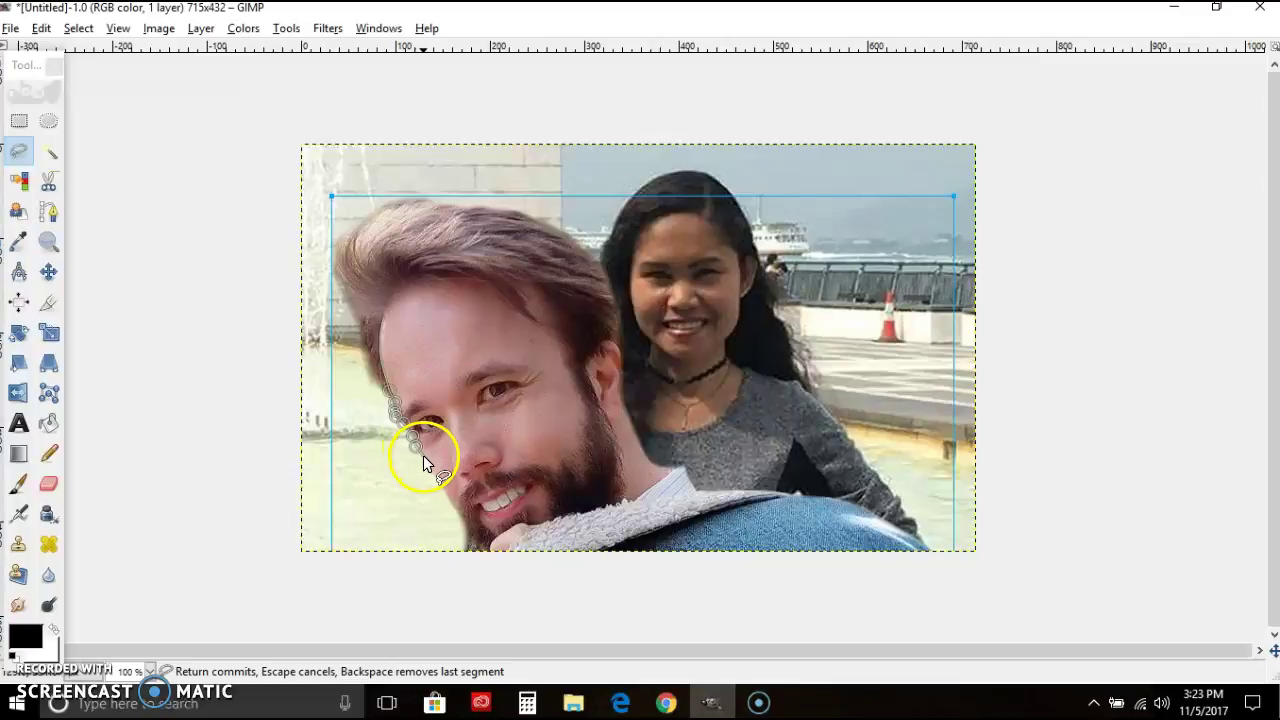
left_click(435, 474)
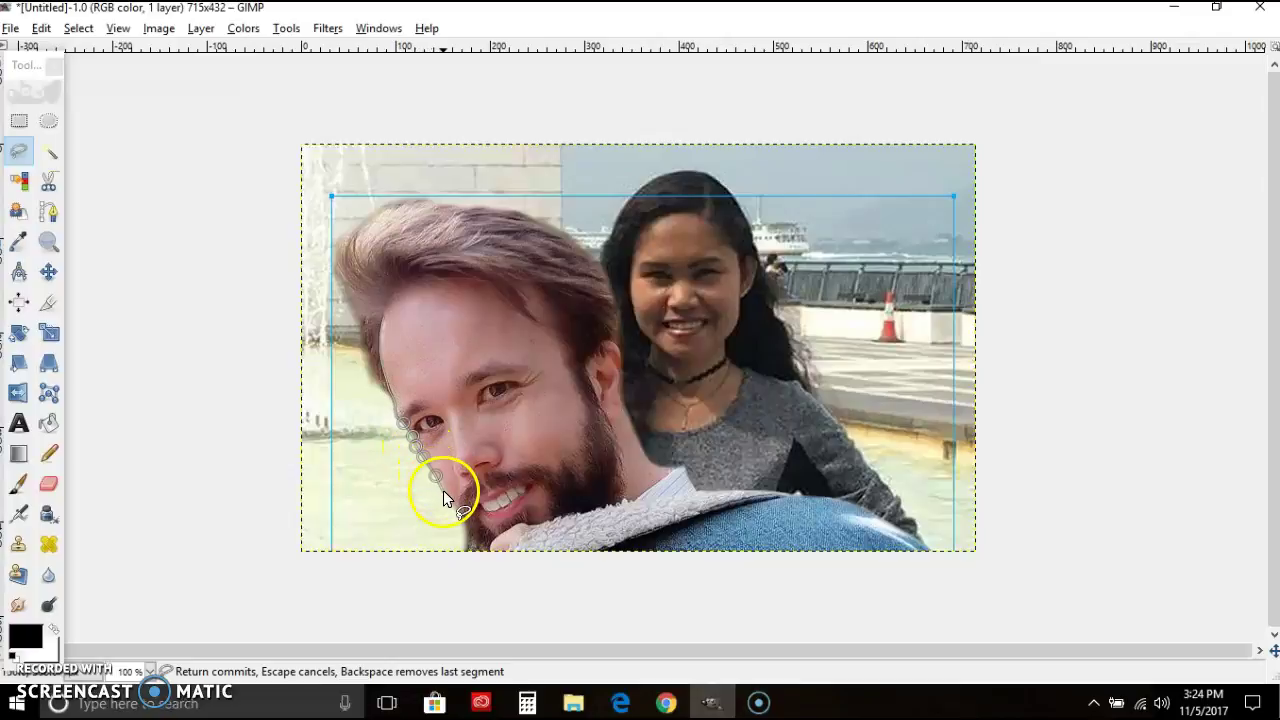
left_click(445, 490)
left_click(455, 508)
left_click(471, 483)
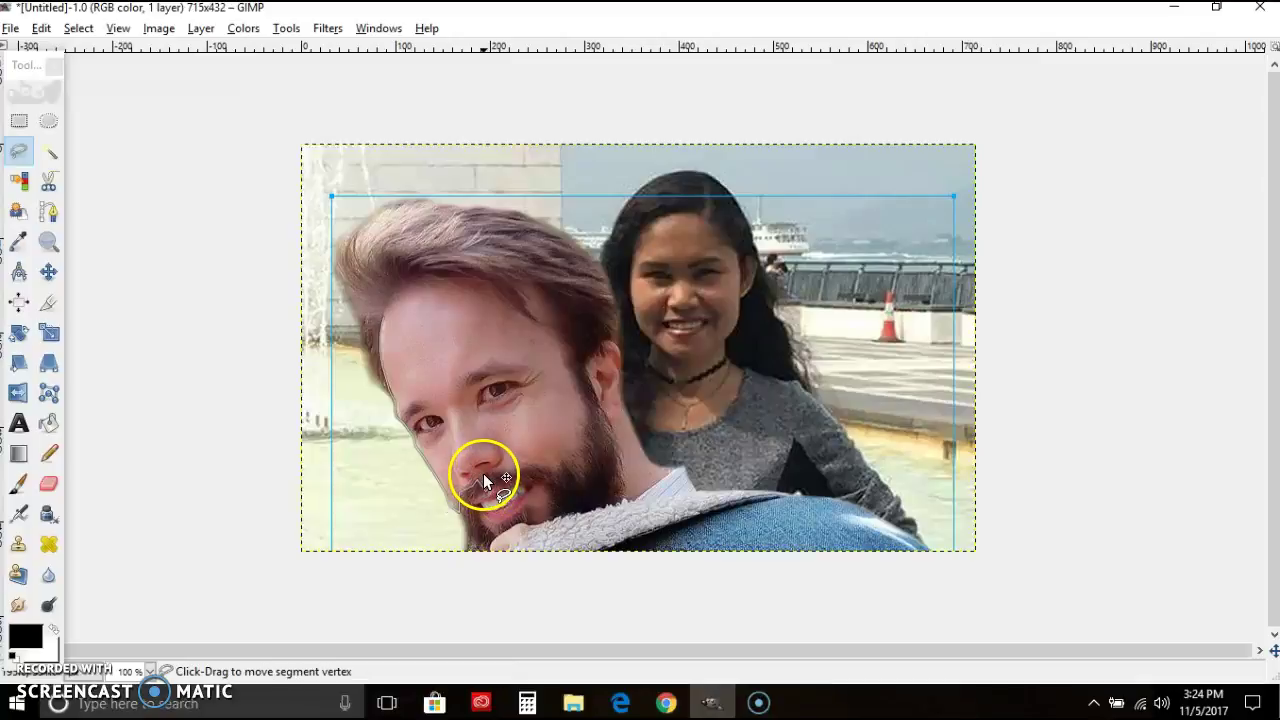
left_click(554, 470)
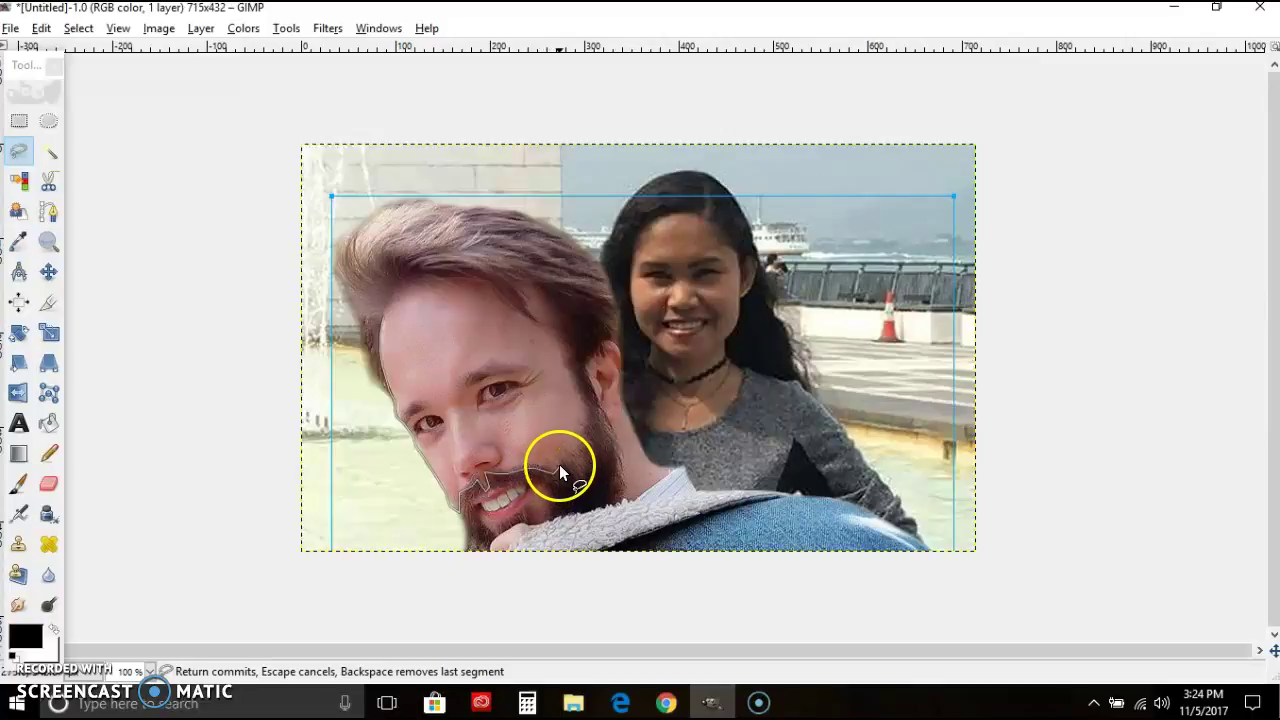
left_click(579, 449)
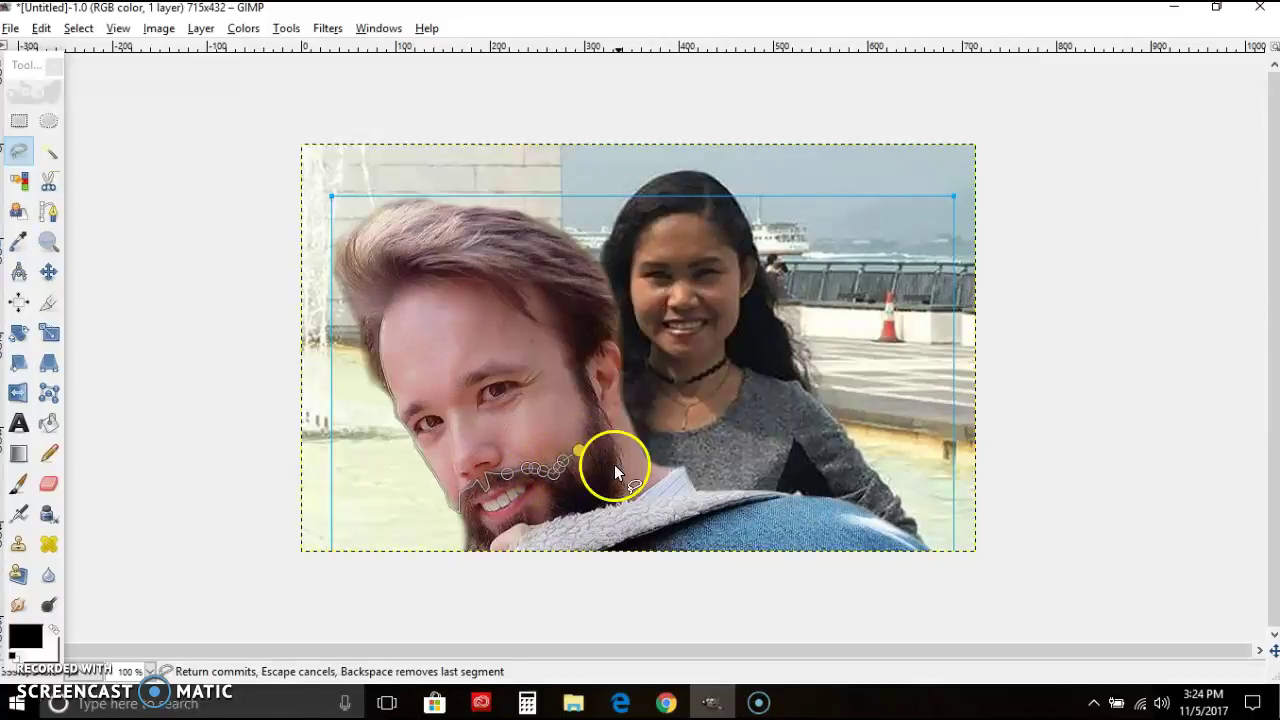
left_click(586, 414)
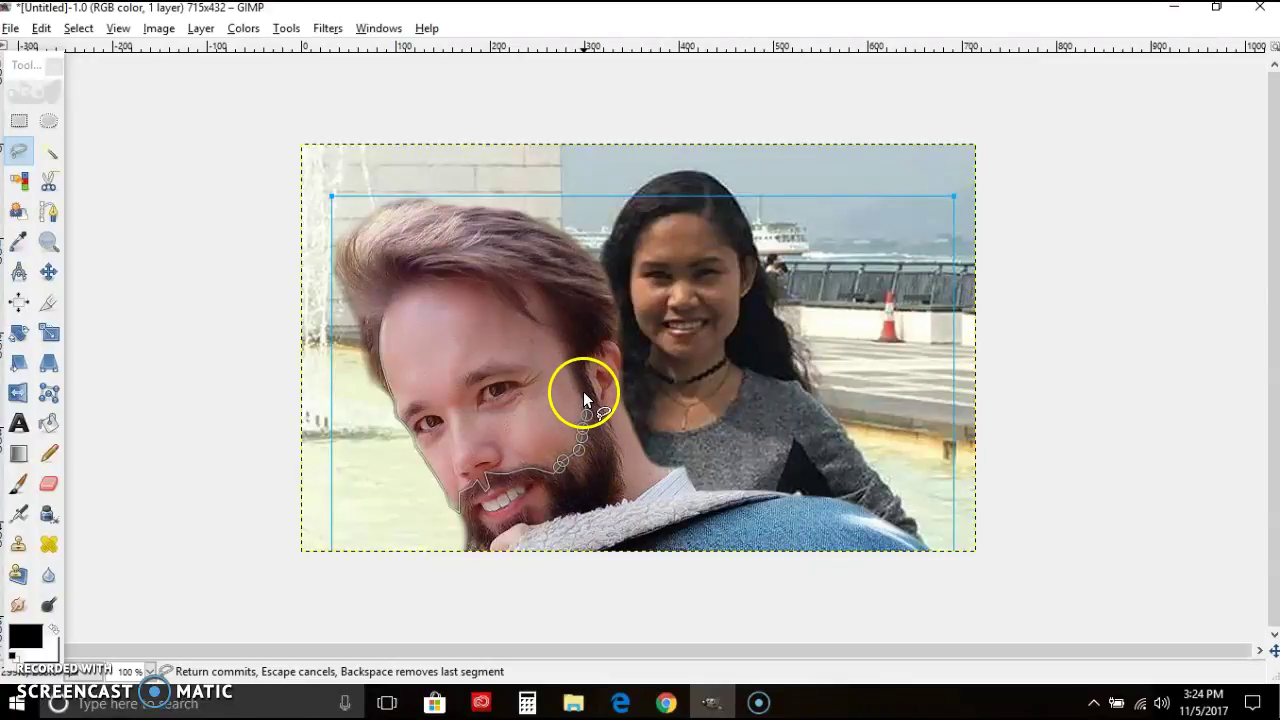
left_click(565, 361)
left_click(558, 336)
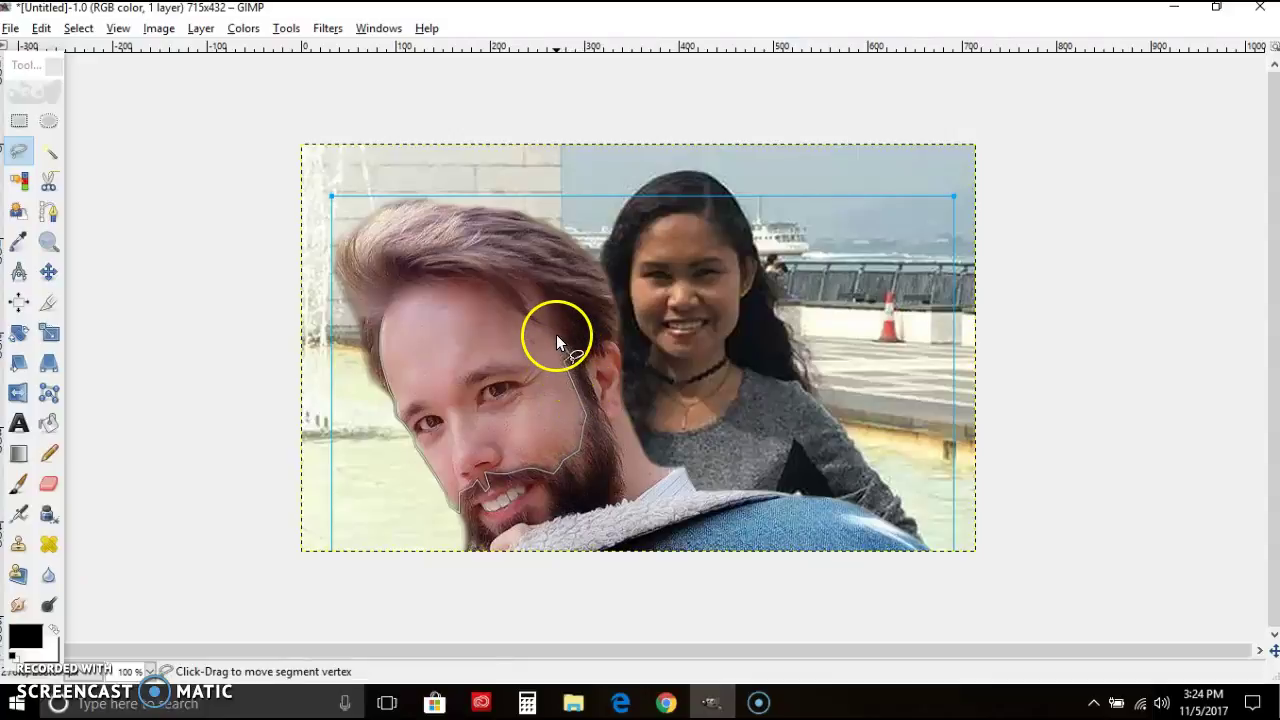
left_click(553, 316)
left_click(530, 280)
left_click(518, 281)
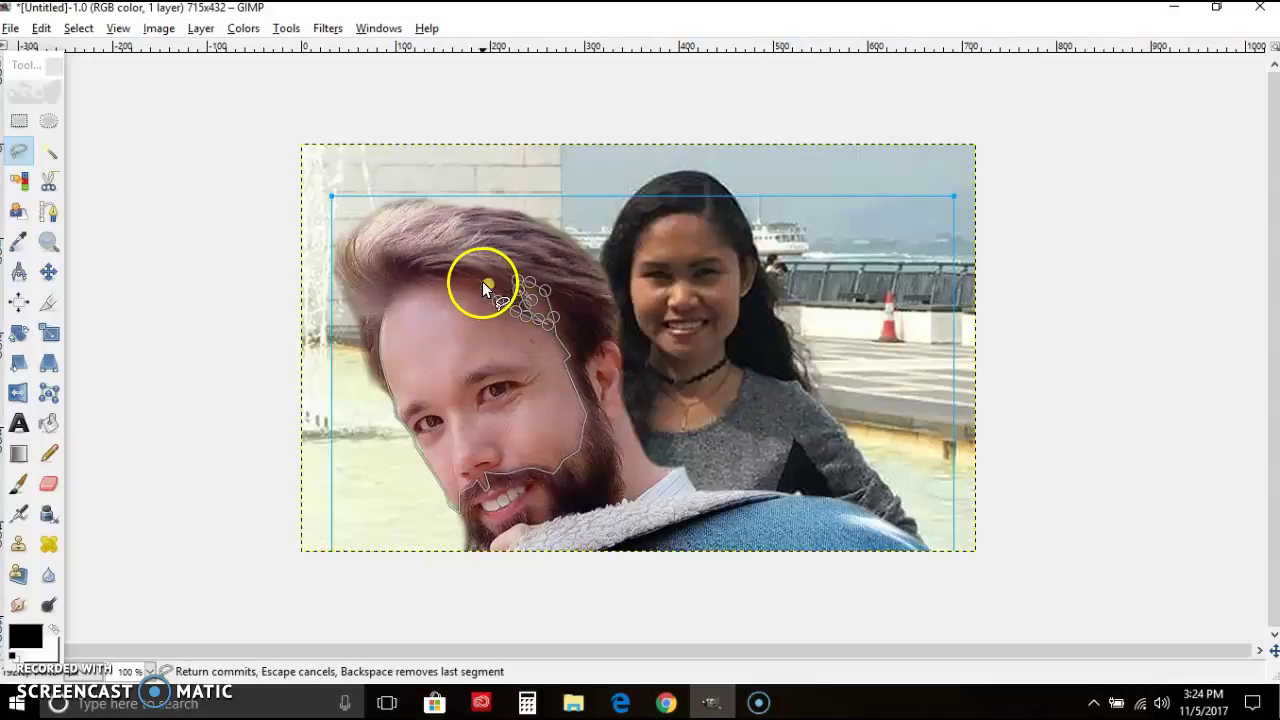
left_click(413, 282)
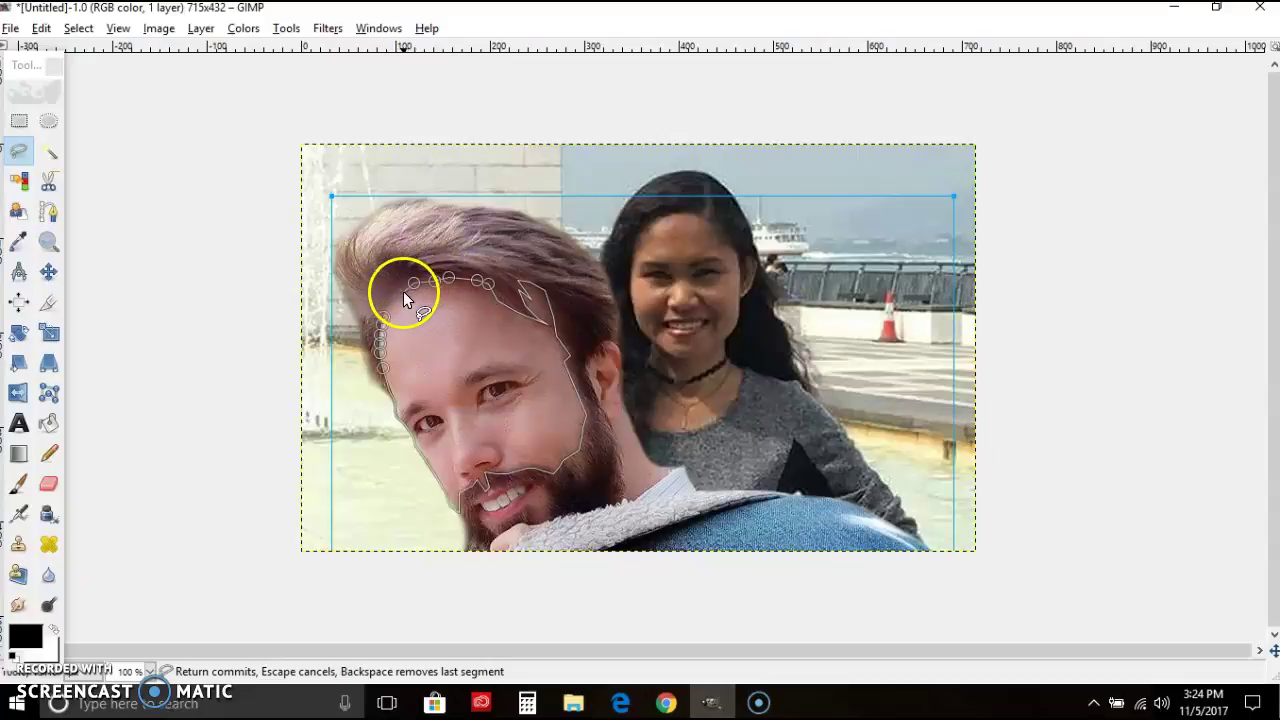
left_click(397, 293)
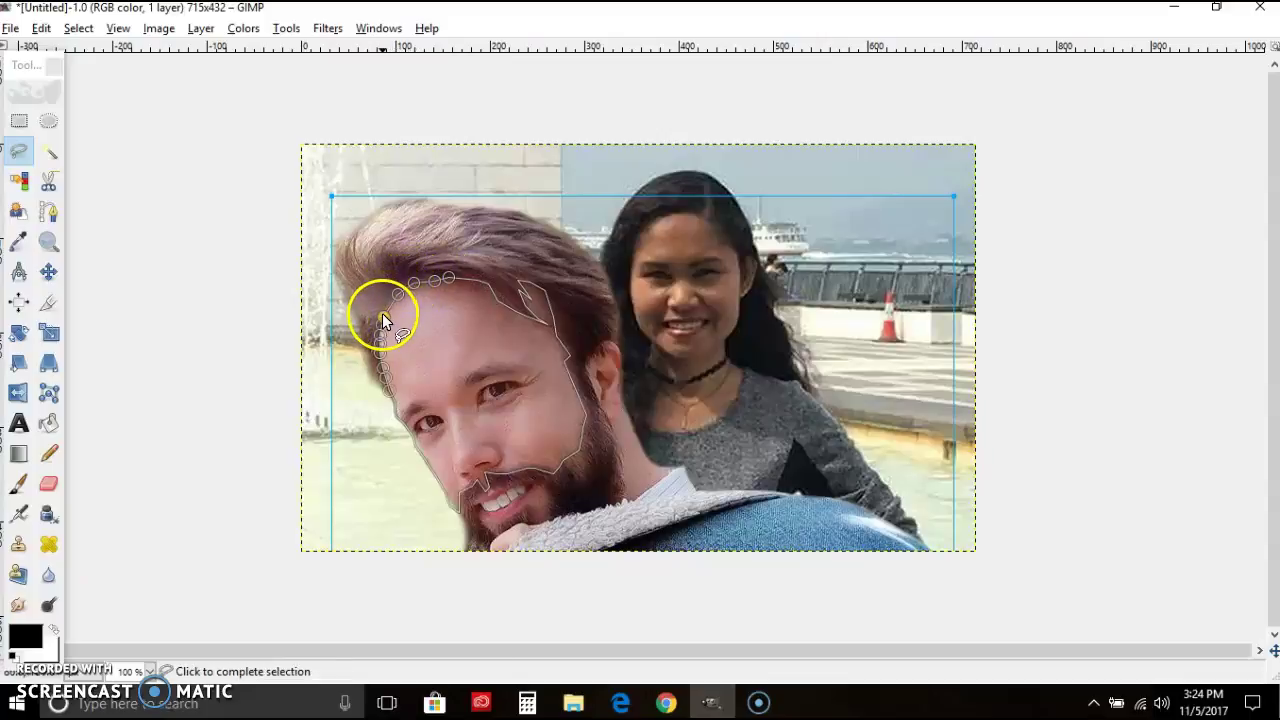
left_click(382, 313)
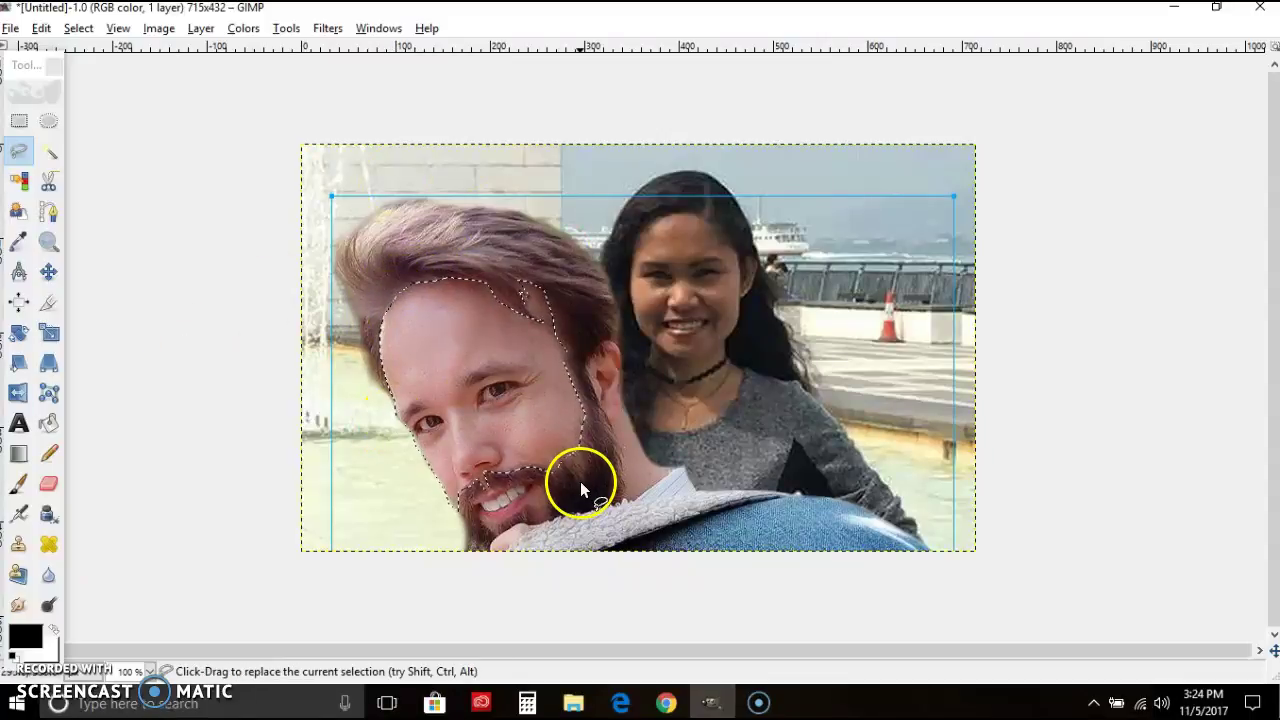
- Apply Color Balance to the selected face's midtones with Cyan-Red at 10 and Yellow-Blue at -26
left_click(242, 30)
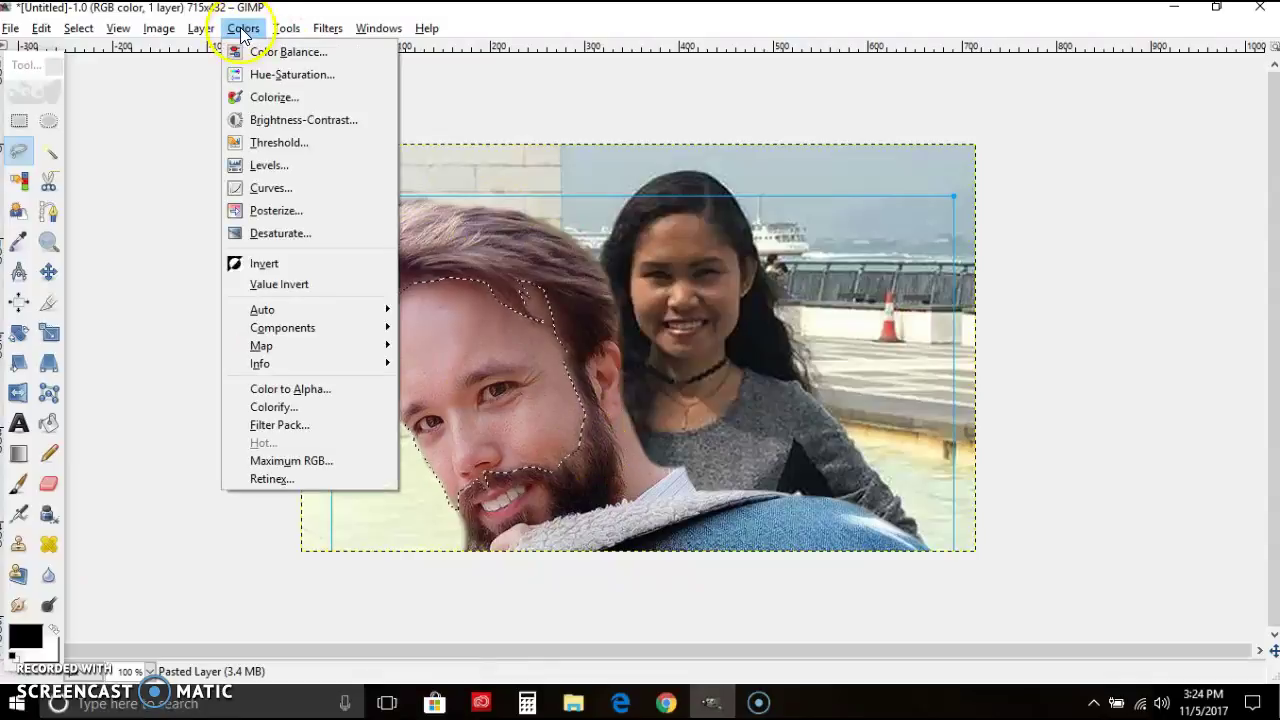
left_click(243, 51)
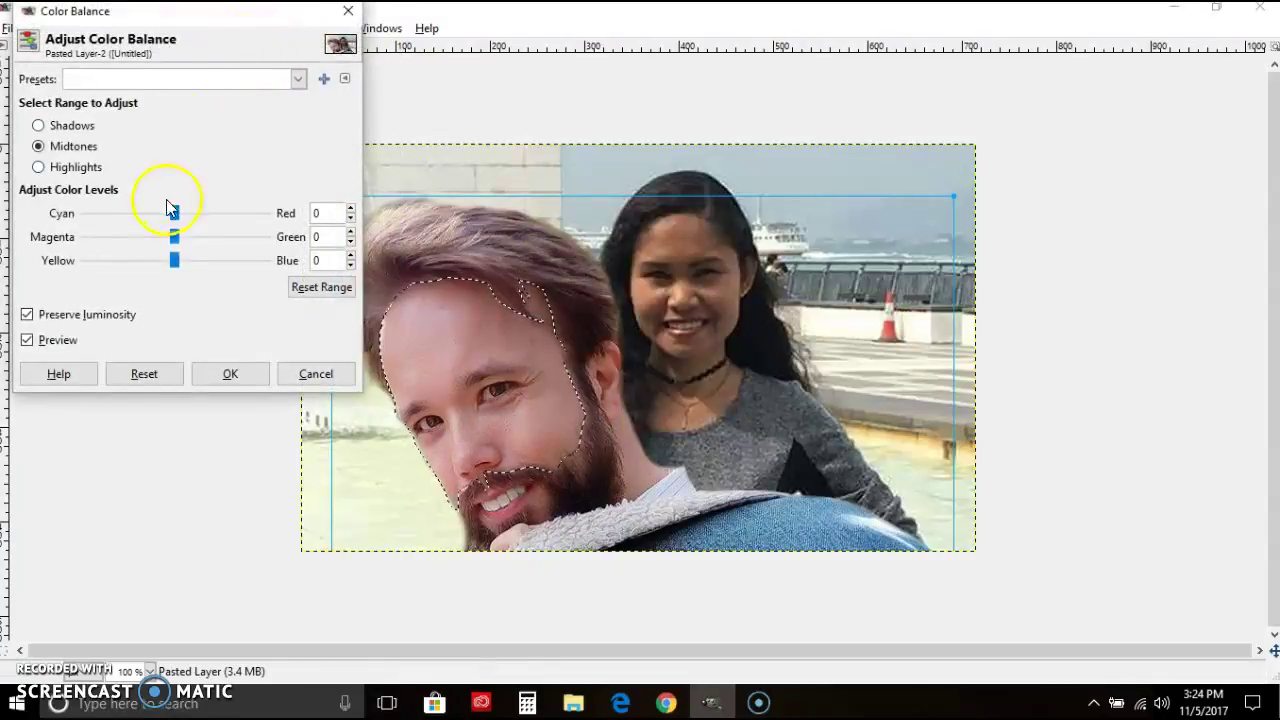
mouse_move(175, 260)
left_mouse_down()
mouse_move(163, 276)
mouse_move(100, 272)
mouse_move(160, 268)
left_mouse_up()
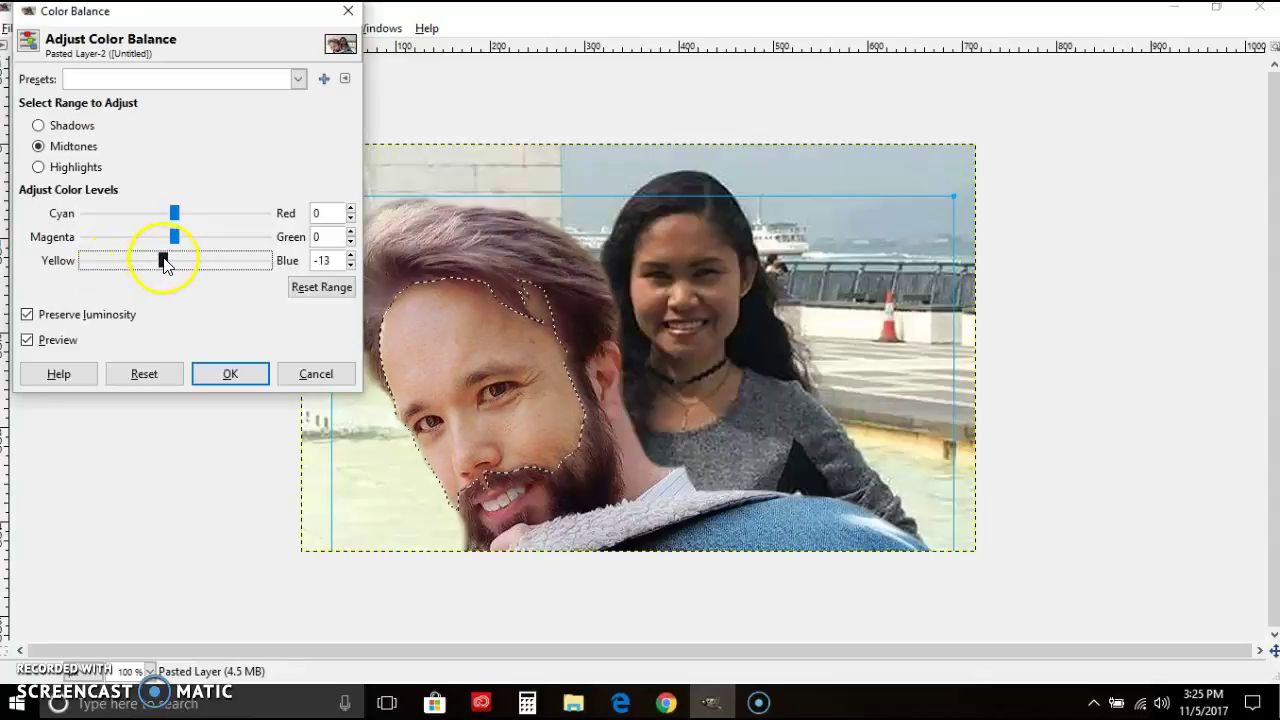
left_click_drag(168, 262, 161, 262)
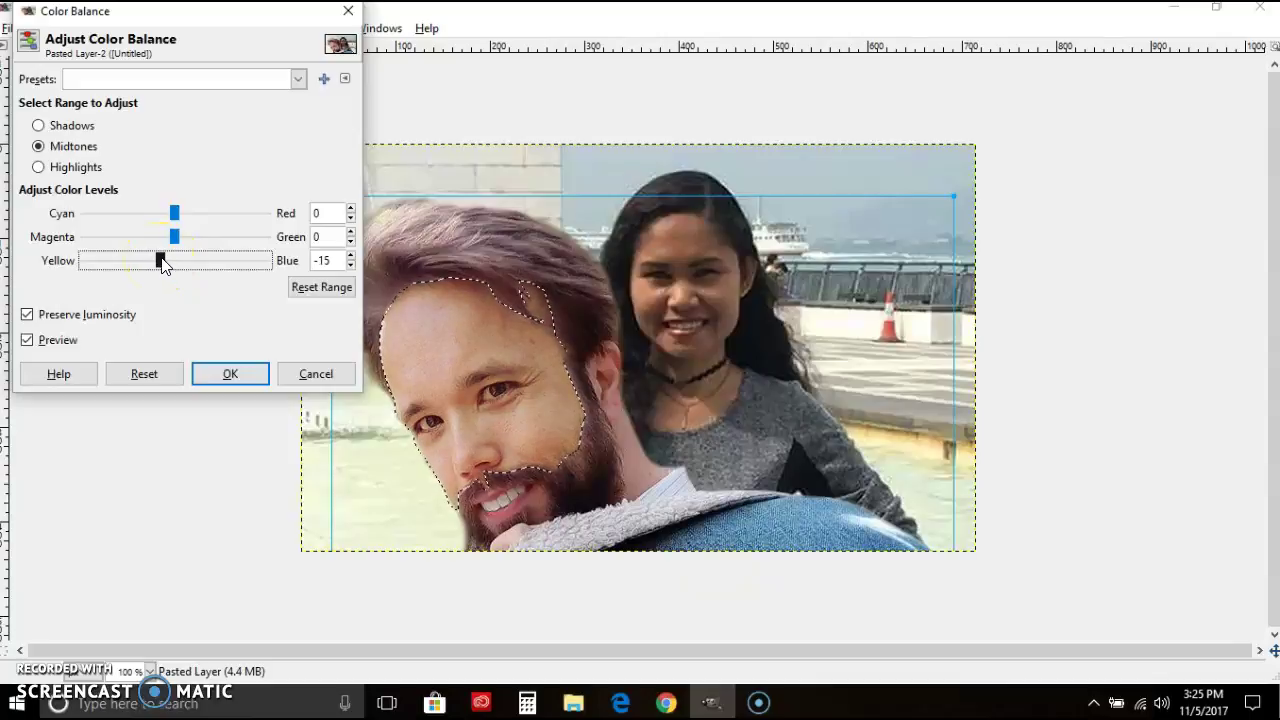
left_click(351, 210)
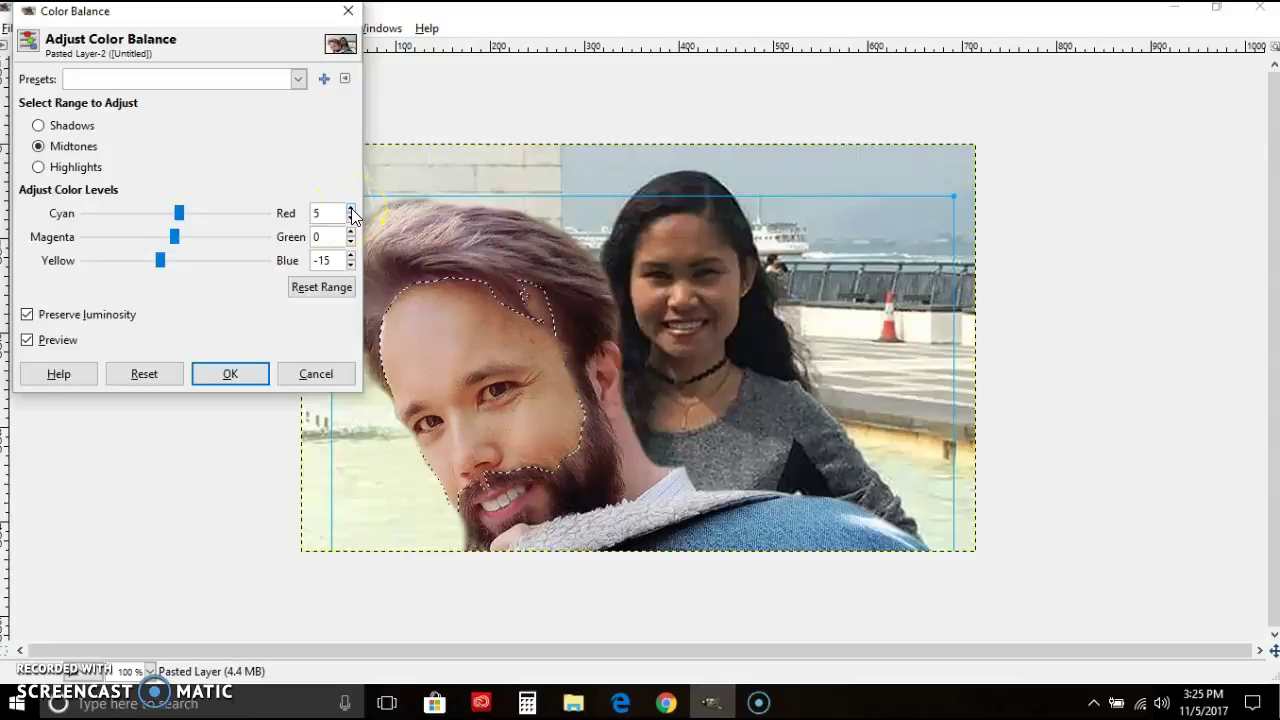
left_click(351, 210)
left_click_drag(164, 261, 161, 262)
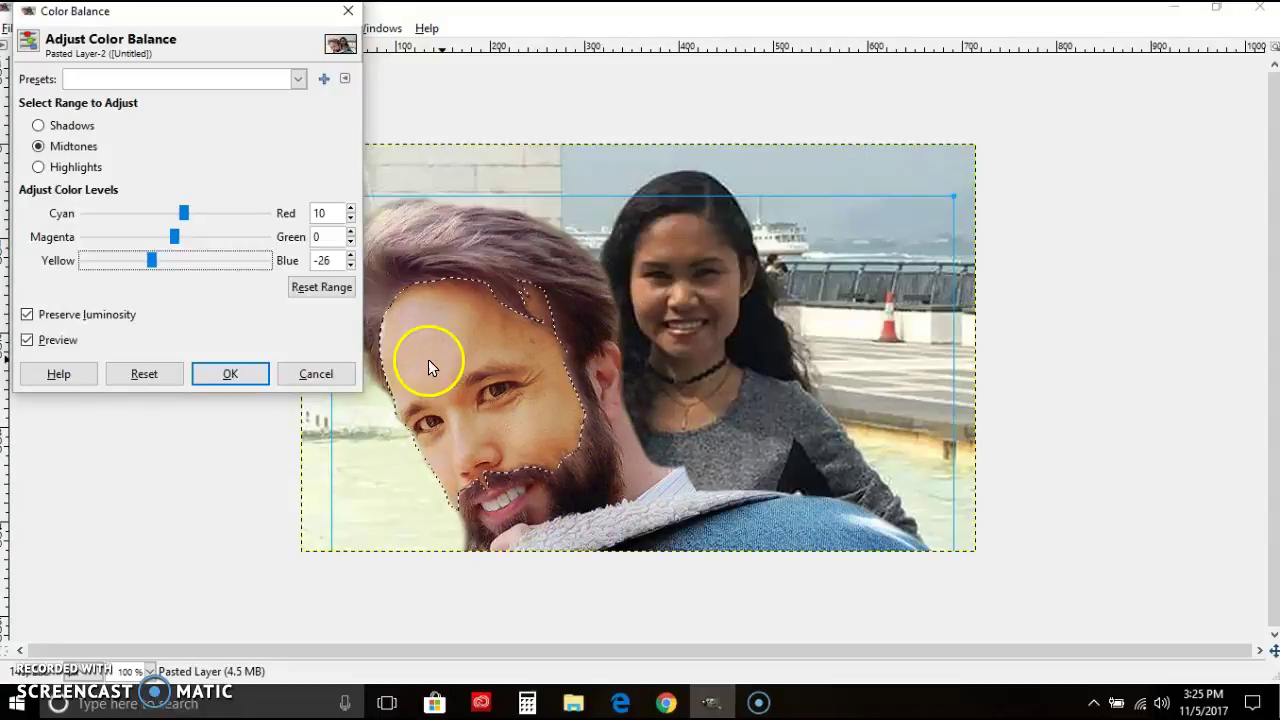
left_click(240, 374)
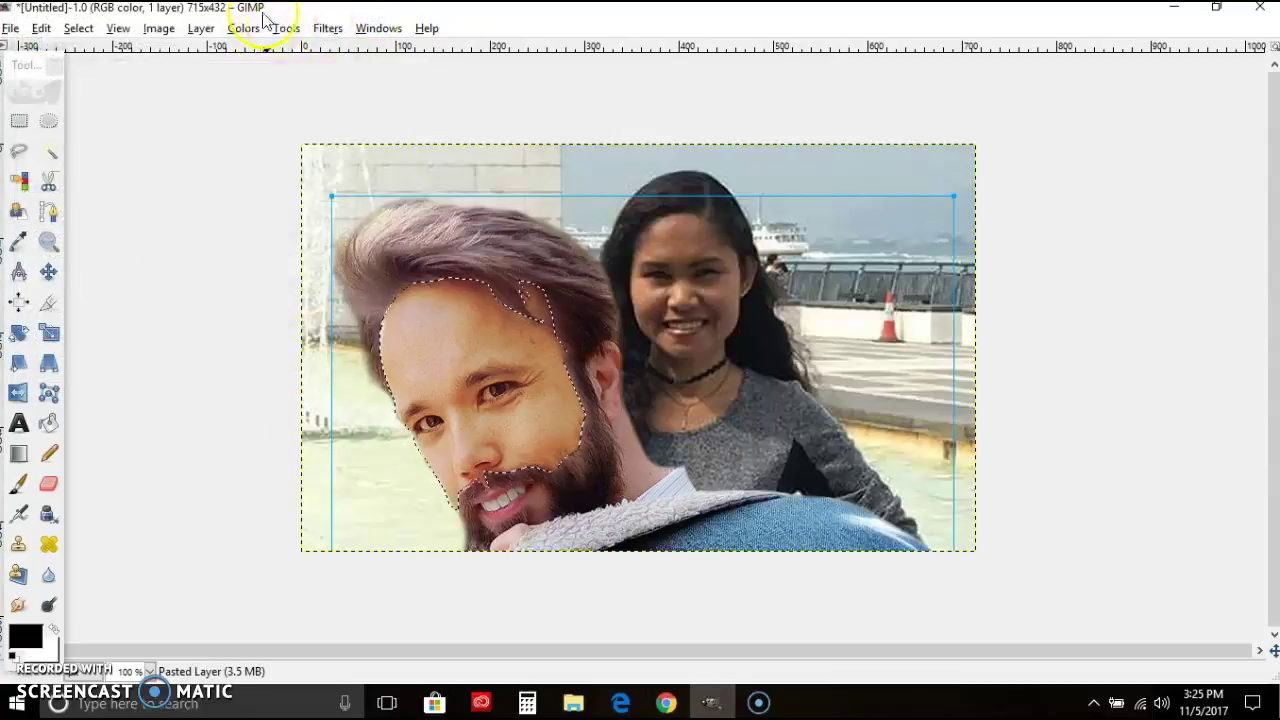
- Raise the contrast of the man's selected face to 12 with Brightness-Contrast
left_click(243, 28)
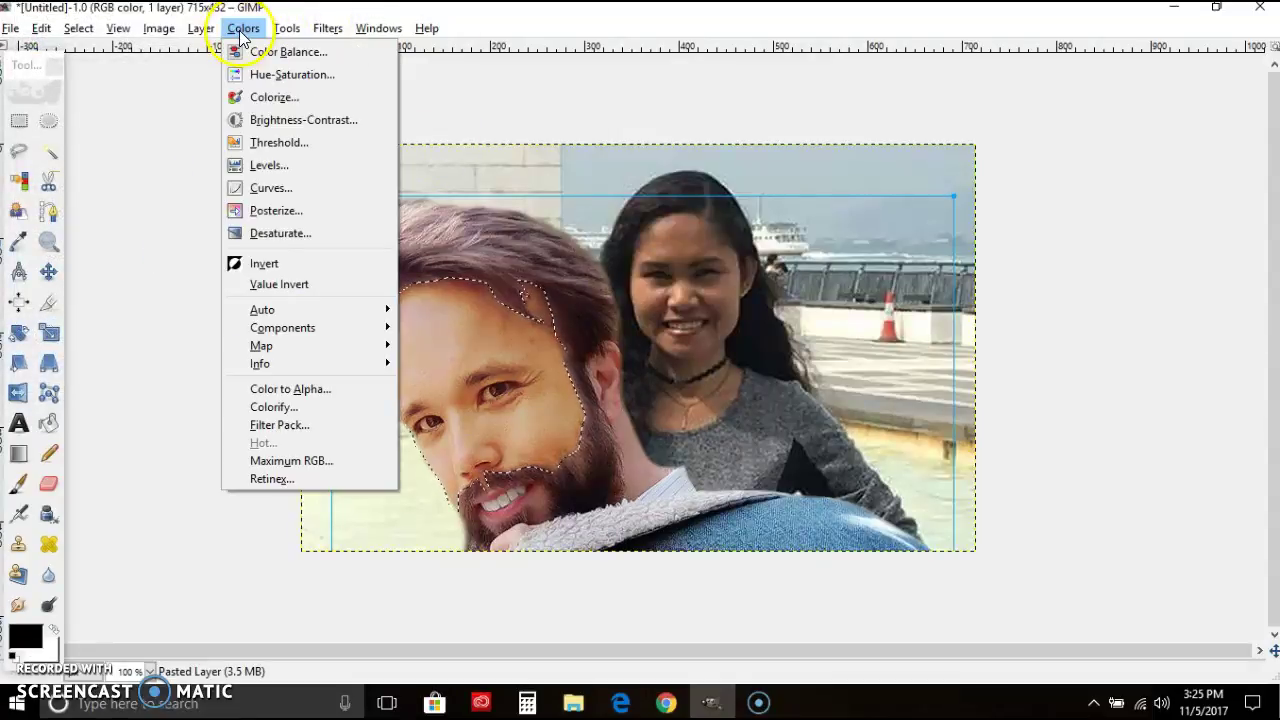
left_click(266, 122)
left_click_drag(197, 176, 206, 181)
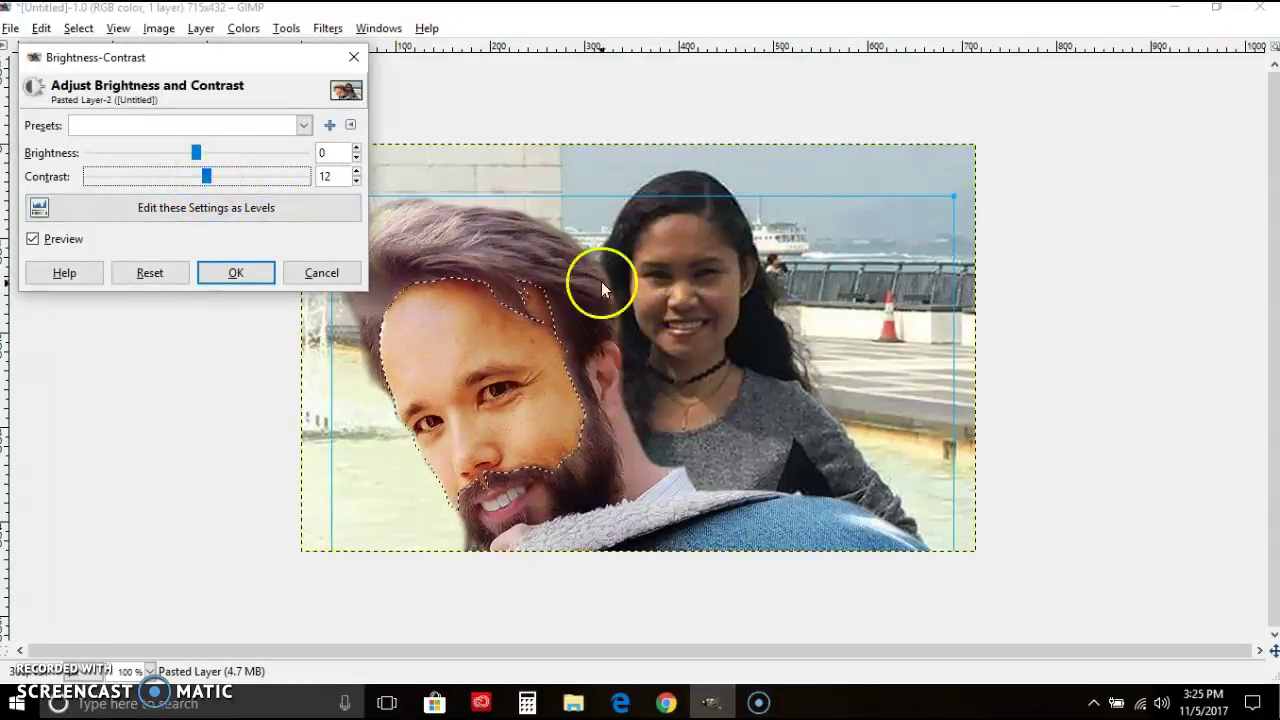
left_click(236, 272)
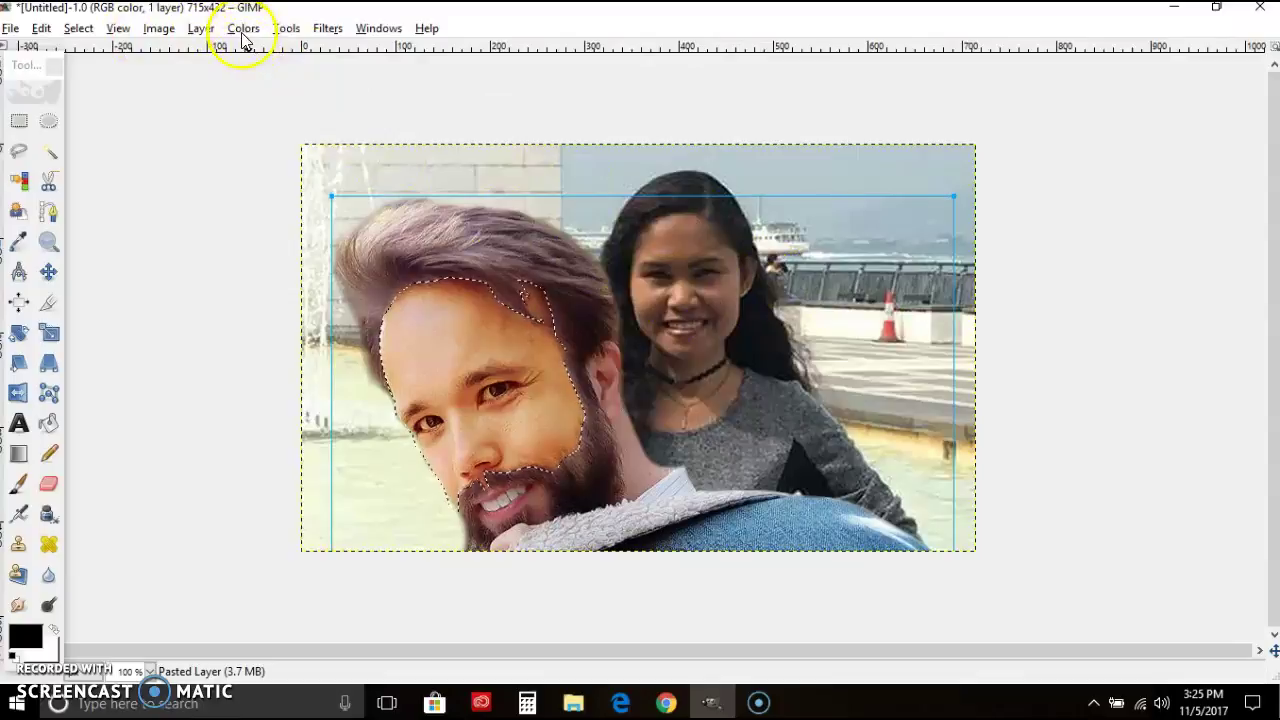
- Select the skin of the woman's face with the Fuzzy Select tool, adding the forehead and cheek areas to the selection
left_click(52, 155)
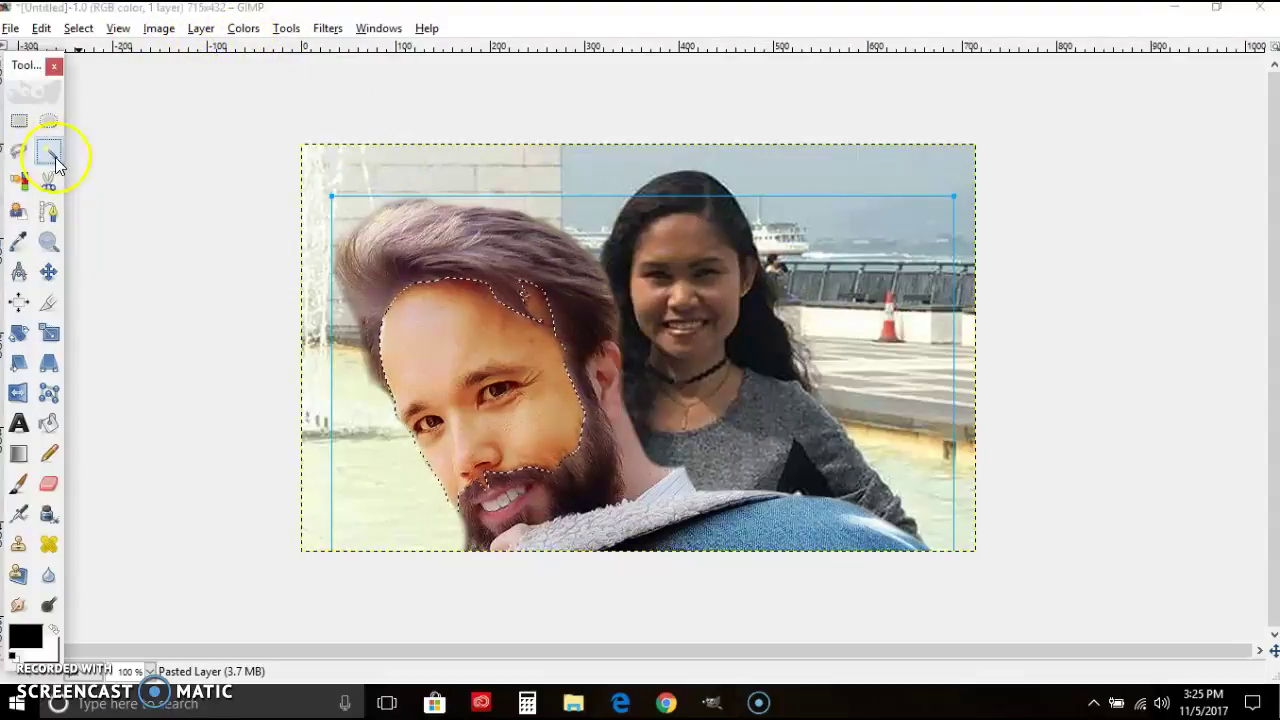
left_click(682, 237)
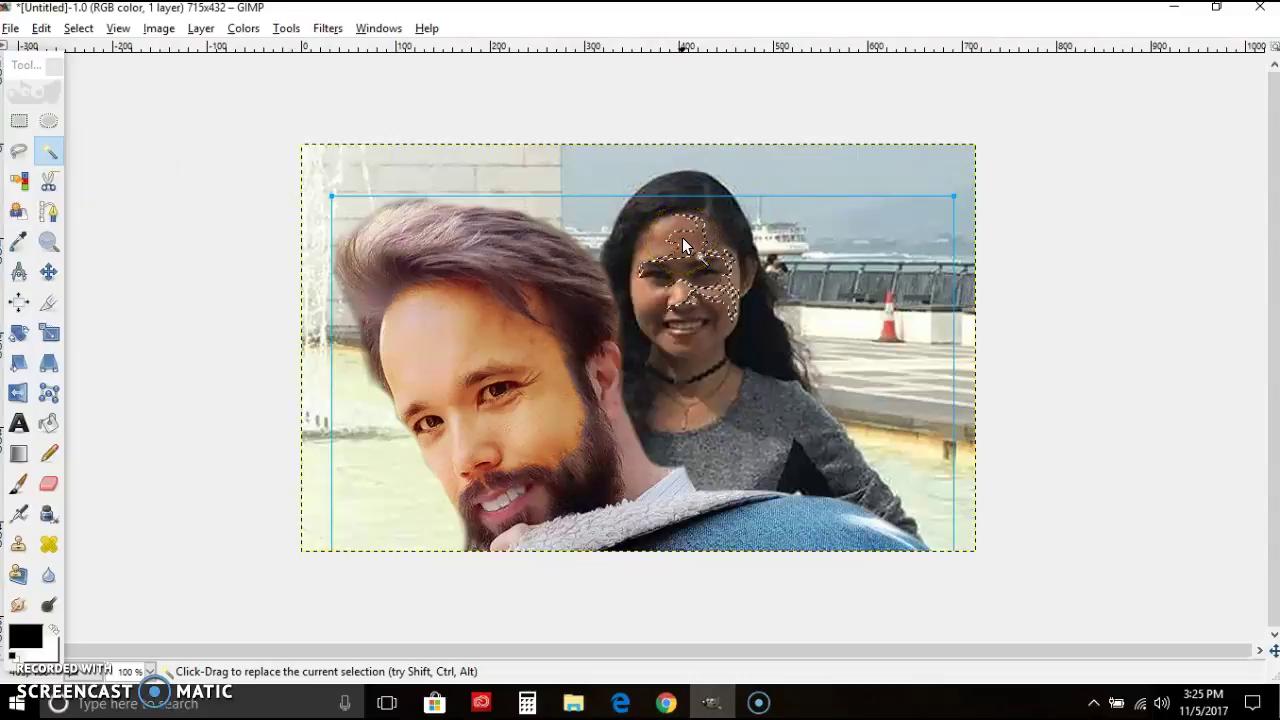
left_click(654, 238, "shift")
left_click(648, 250, "shift")
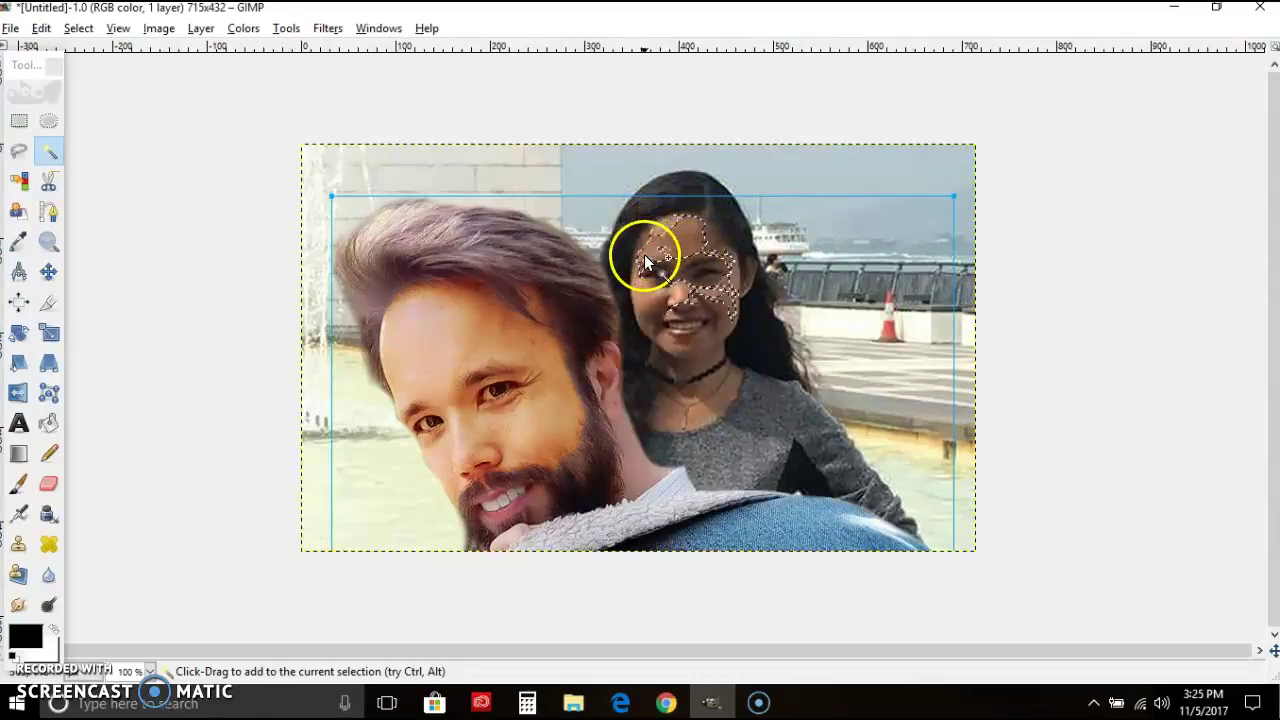
left_click(671, 222, "shift")
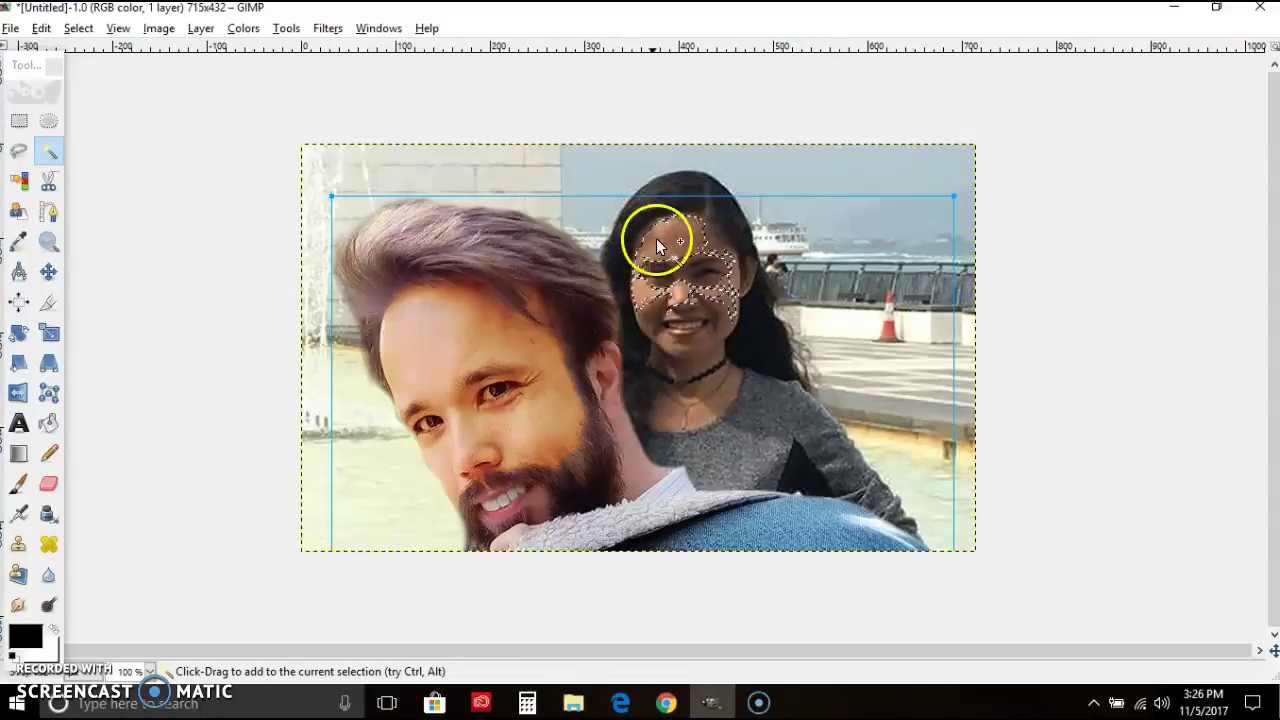
left_click(656, 224, "shift")
left_click(650, 224, "shift")
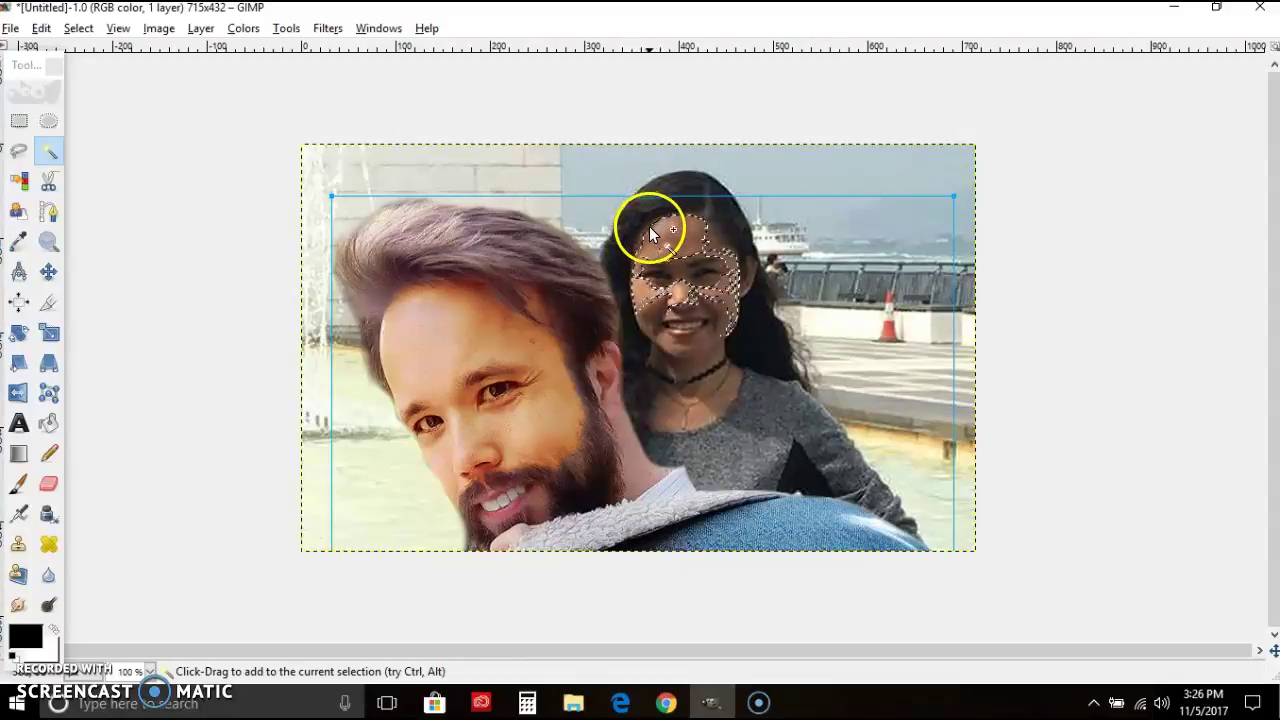
left_click_drag(644, 234, 641, 239)
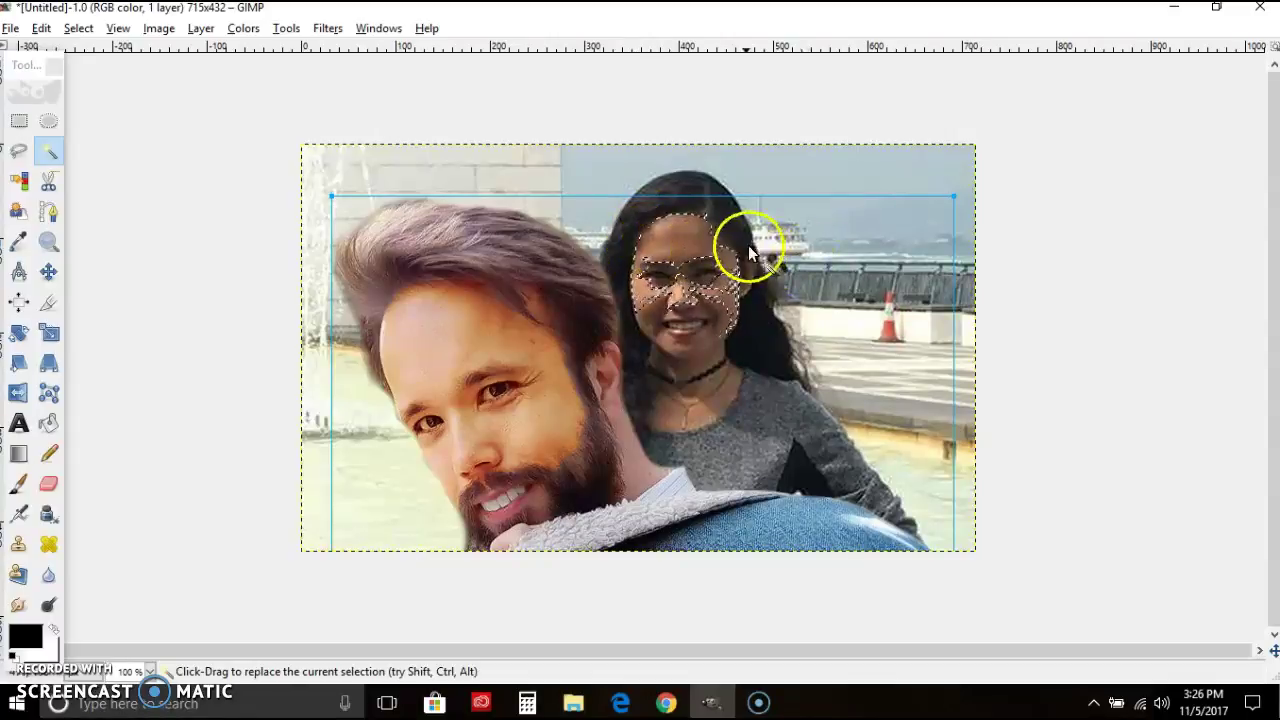
- Reselect the woman's face with the Fuzzy Select tool, adding the forehead, cheeks, jaw and chin to the selection
left_click_drag(707, 249, 672, 296)
left_click_drag(673, 240, 662, 231)
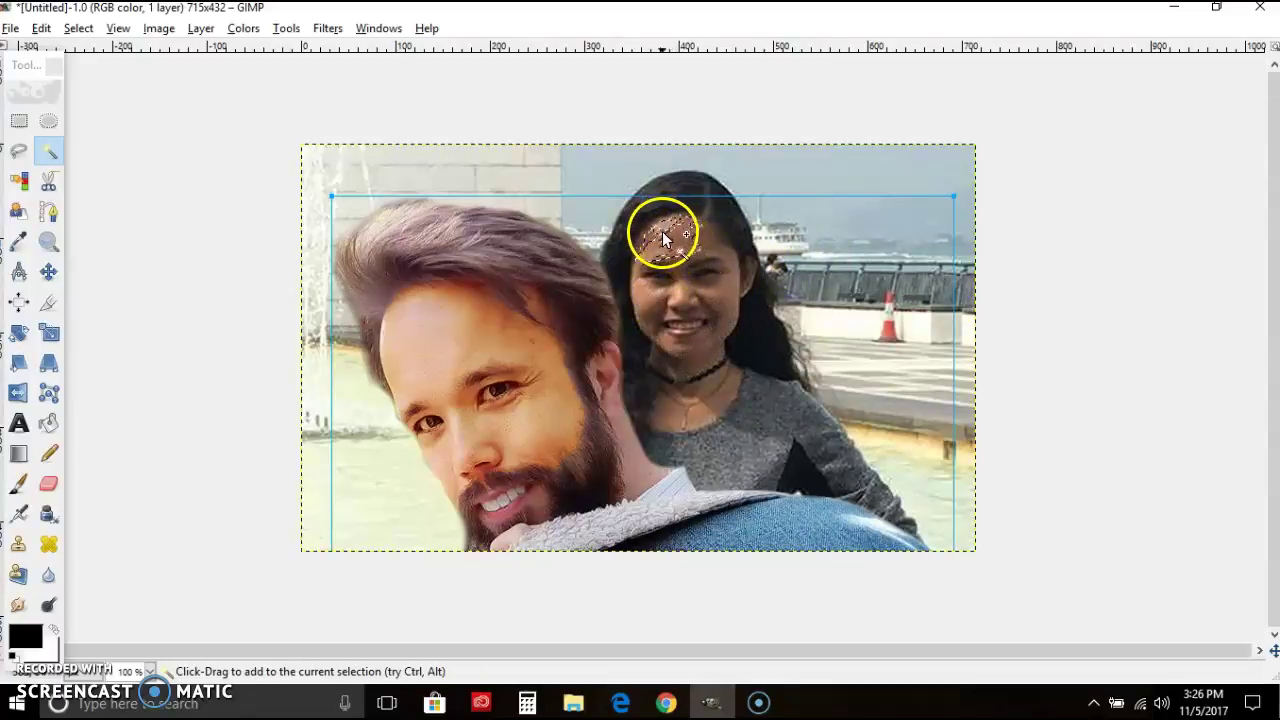
left_click(709, 237)
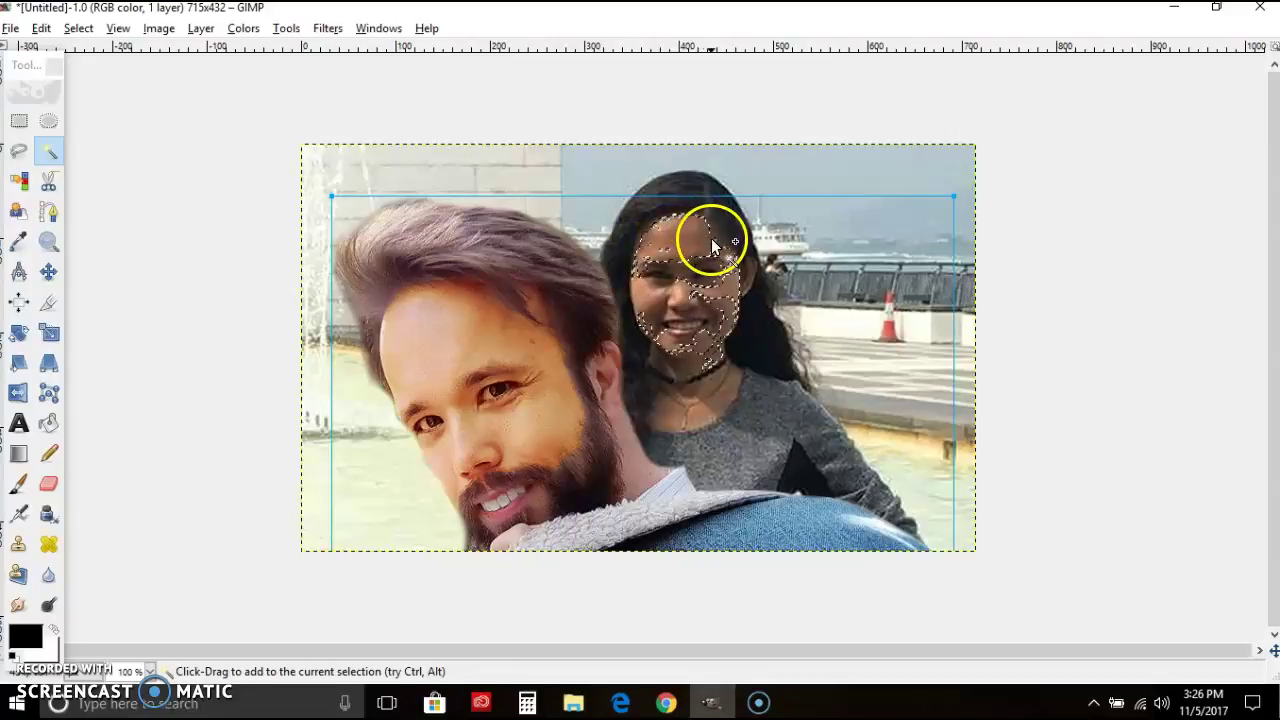
left_click_drag(728, 257, 705, 280)
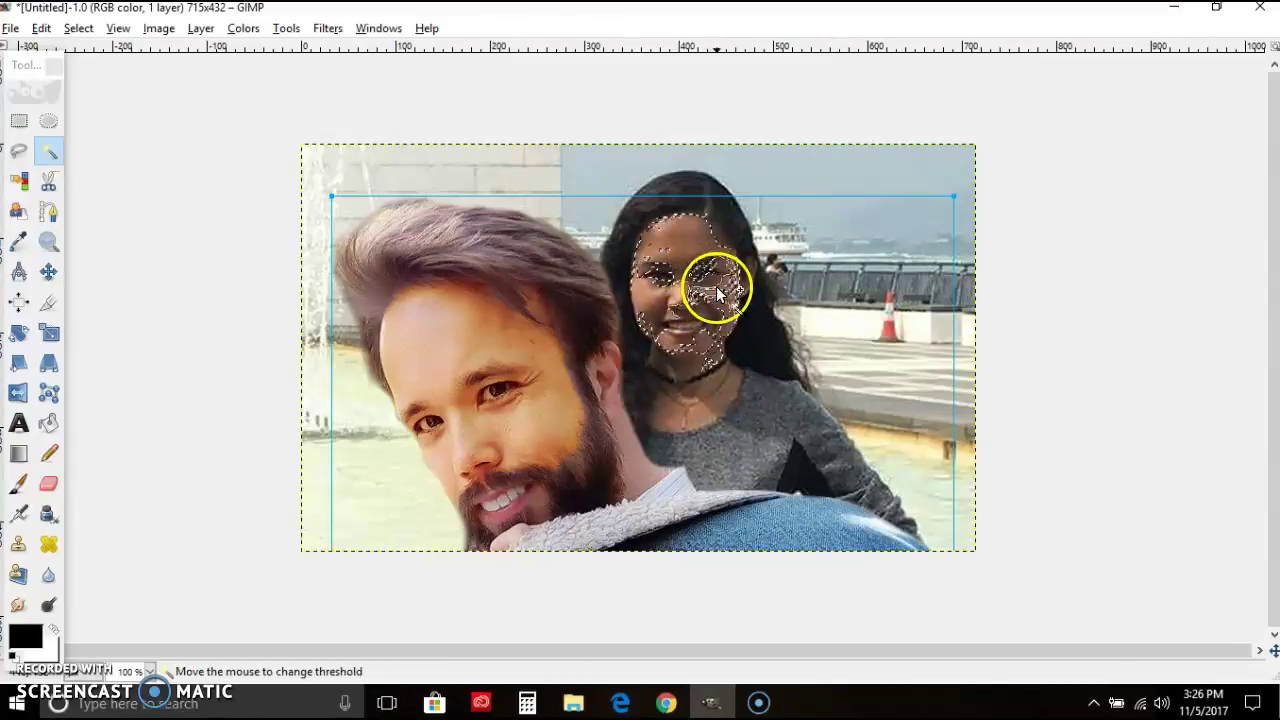
left_click_drag(648, 314, 677, 348)
left_click(660, 360)
left_click(695, 350, "shift")
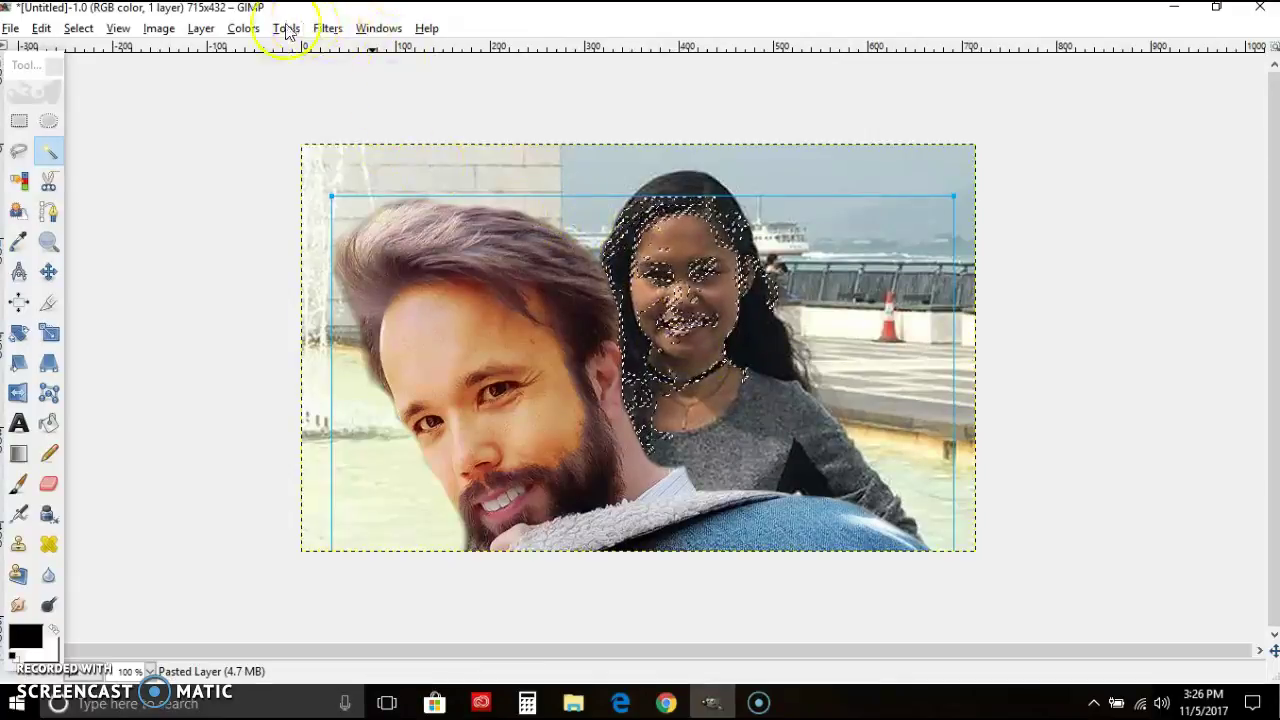
left_click(241, 29)
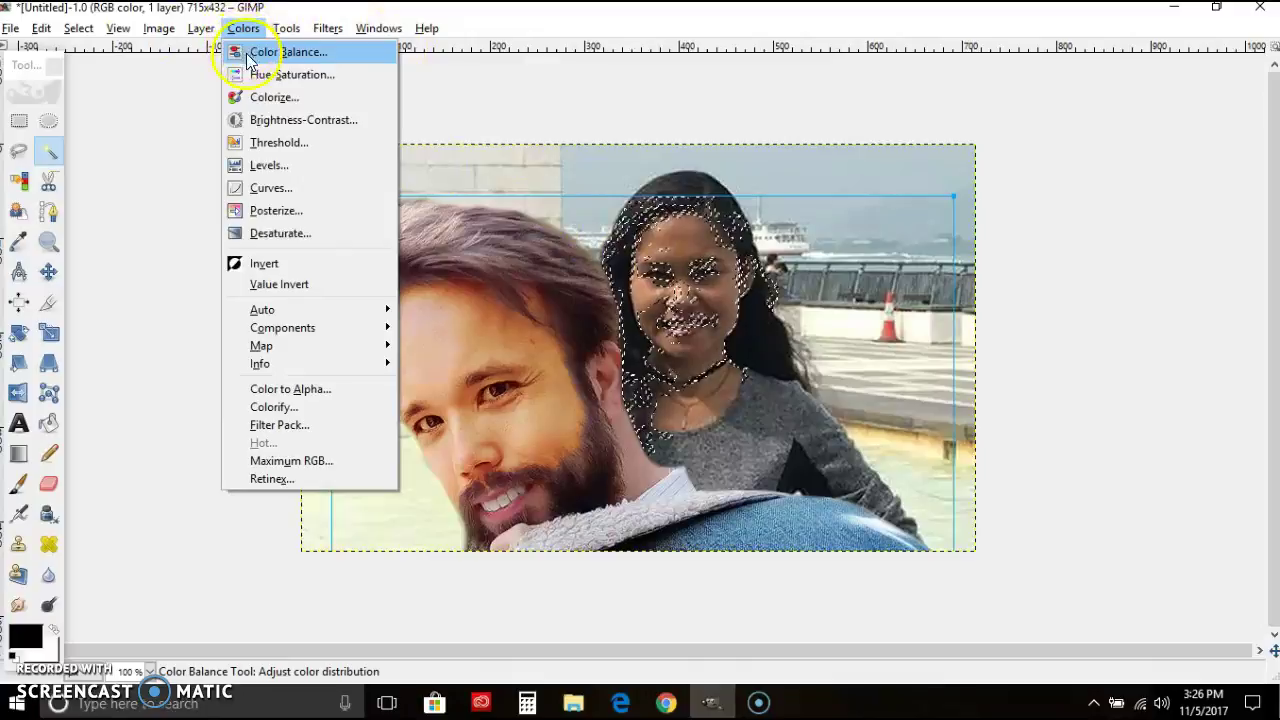
left_click(245, 52)
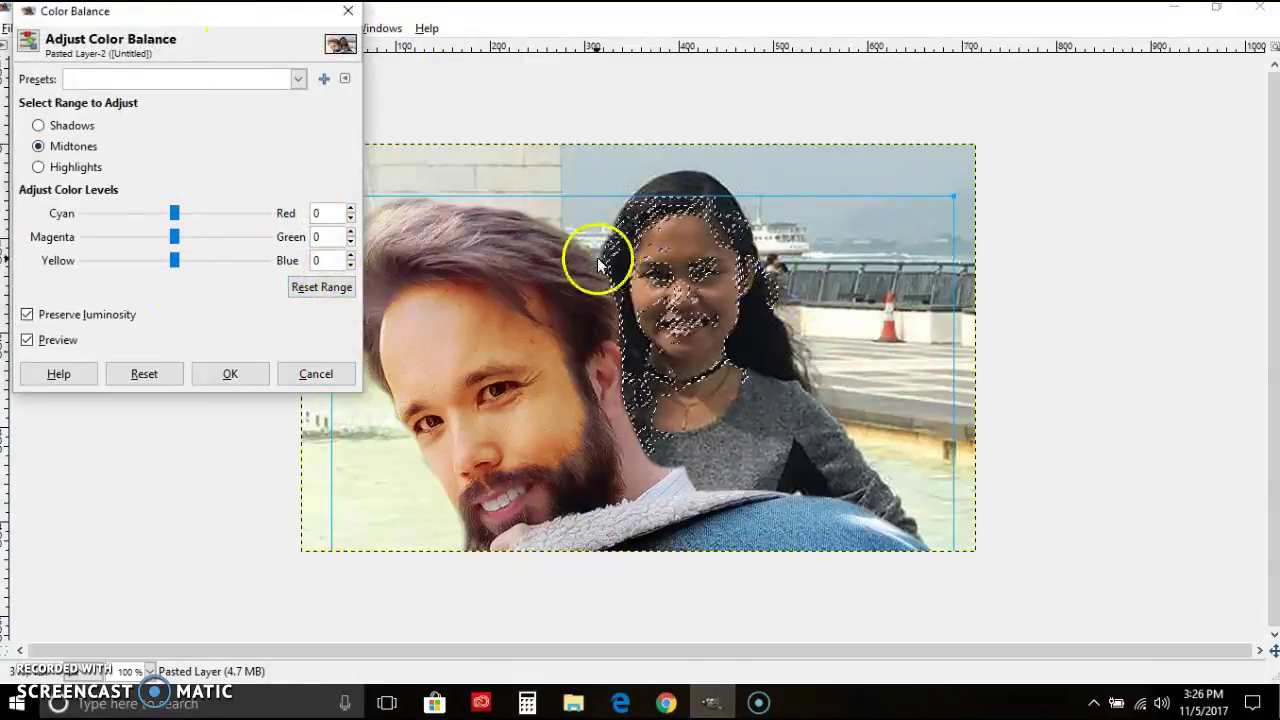
left_click(318, 374)
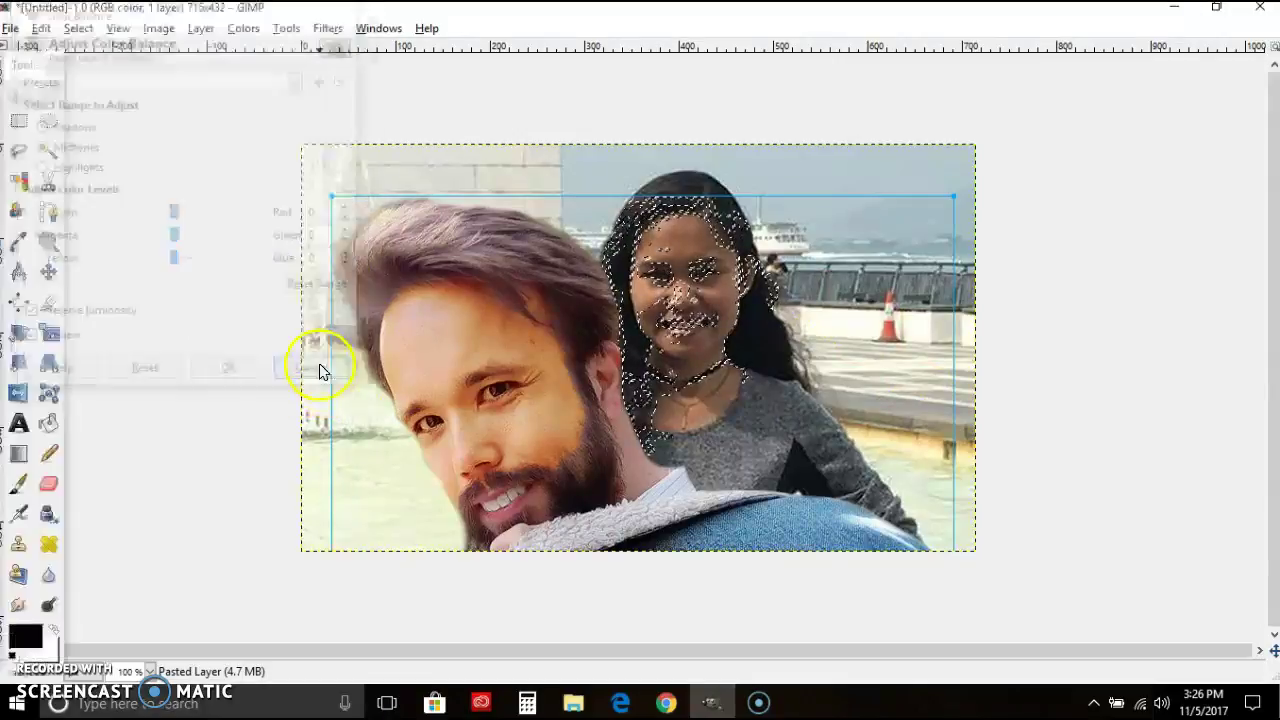
- Try Hue-Saturation on the woman's selected face with master lightness at 26 and yellow saturation at 80, and discard the adjustment
left_click(243, 28)
left_click(250, 74)
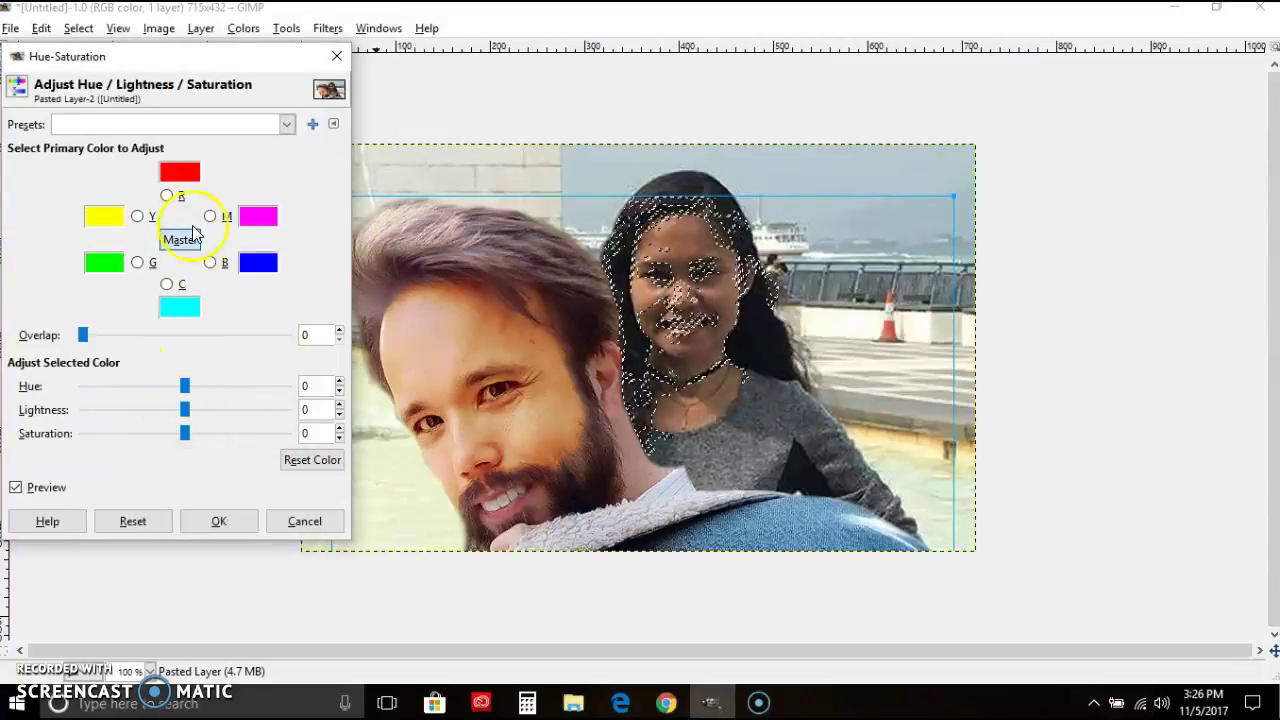
left_click_drag(192, 408, 208, 420)
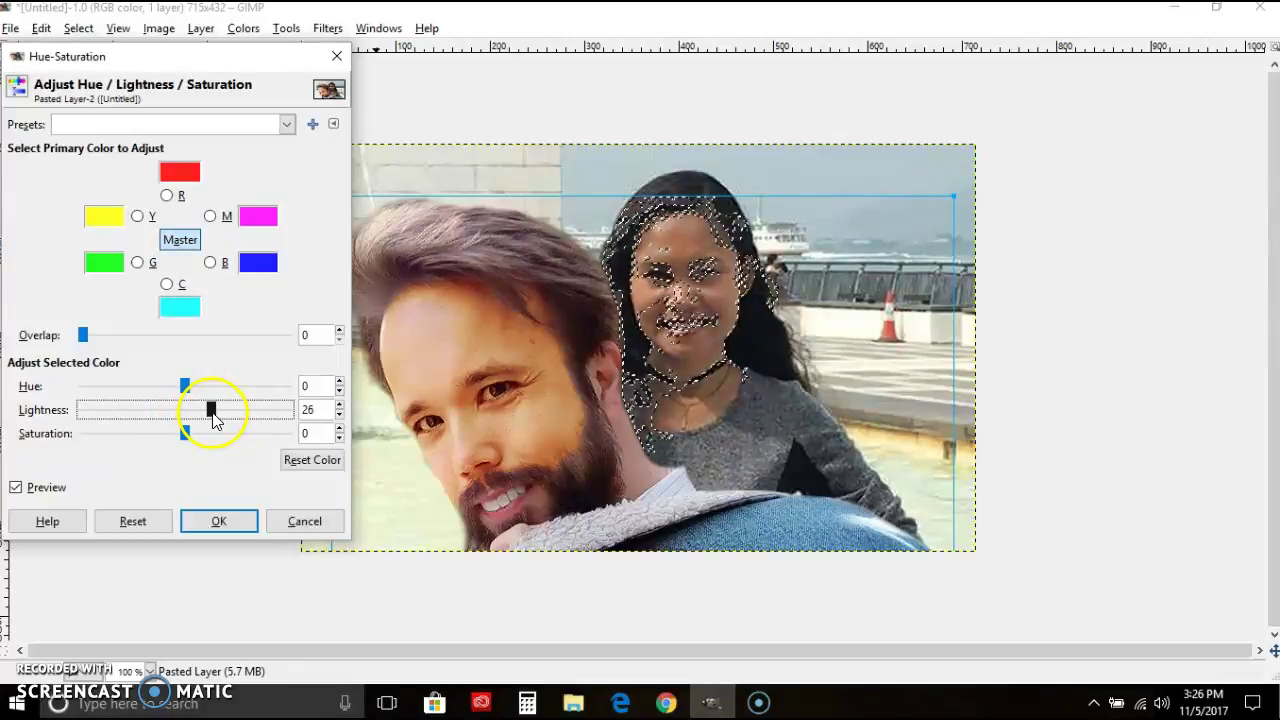
left_click(138, 218)
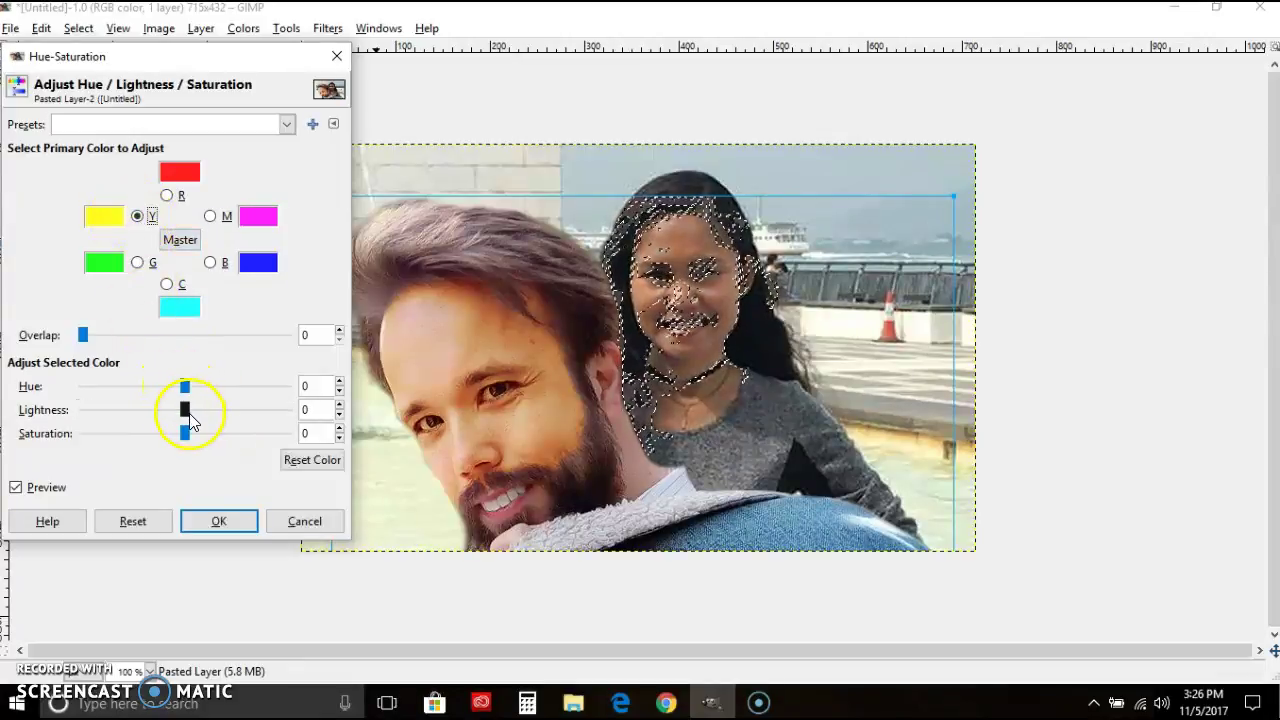
left_click_drag(196, 440, 267, 445)
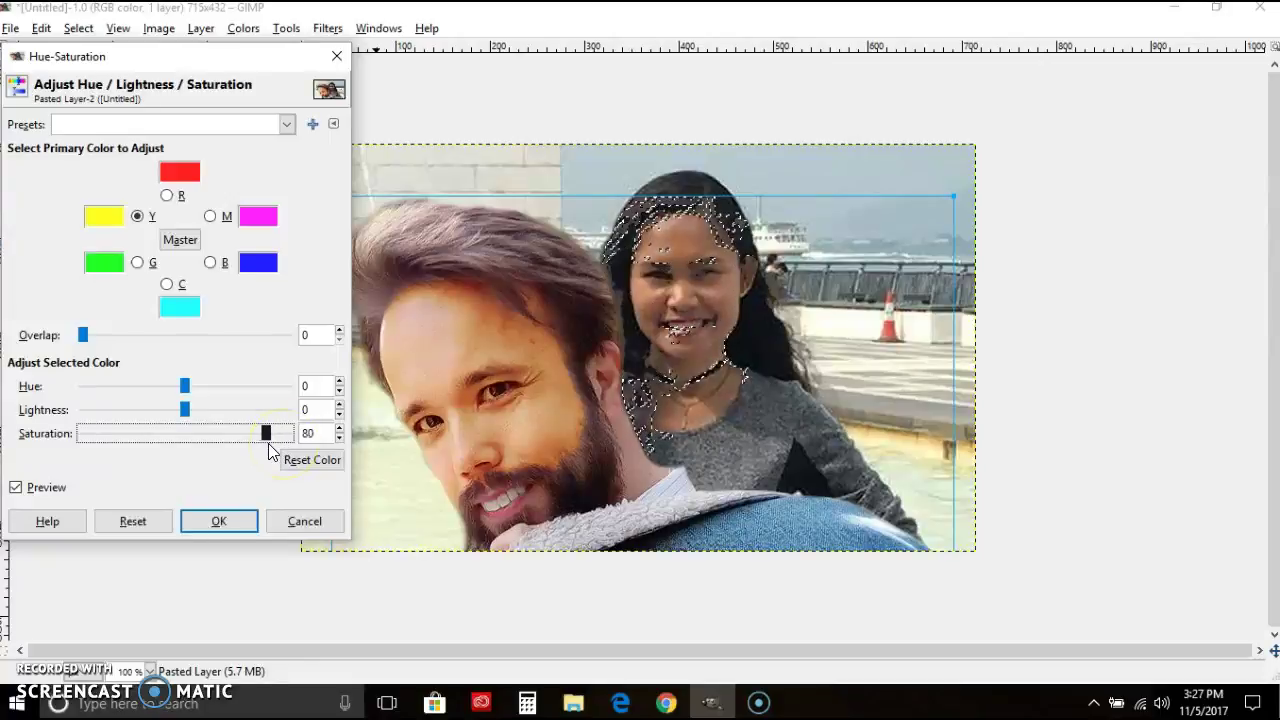
left_click(310, 461)
left_click(306, 521)
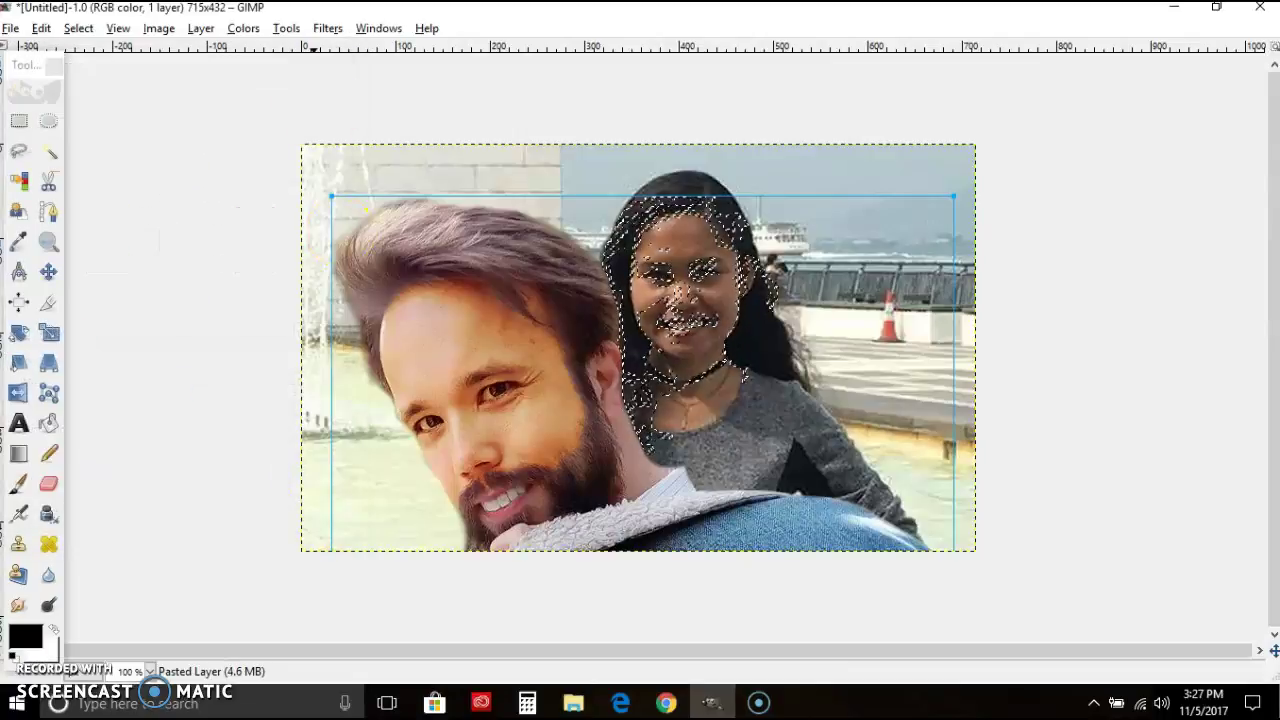
- Raise the brightness and contrast of the woman's selected face to 15 each, and clear the selection
left_click(243, 28)
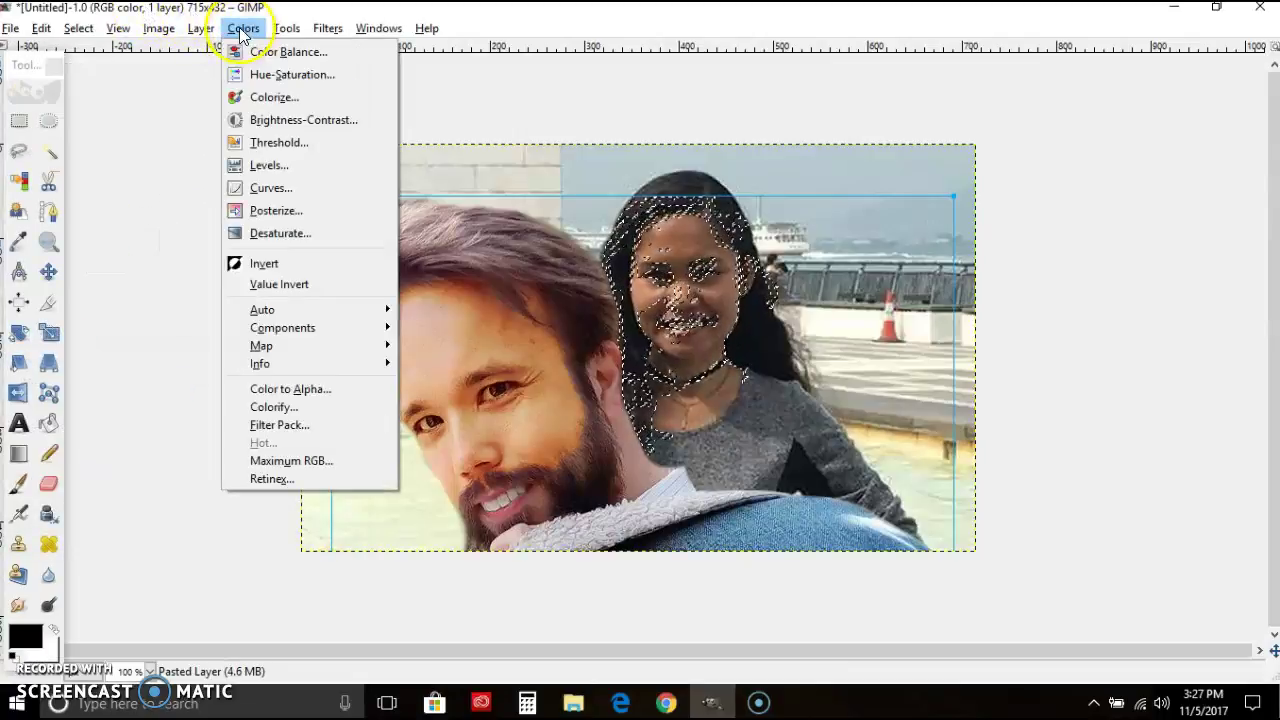
left_click(295, 122)
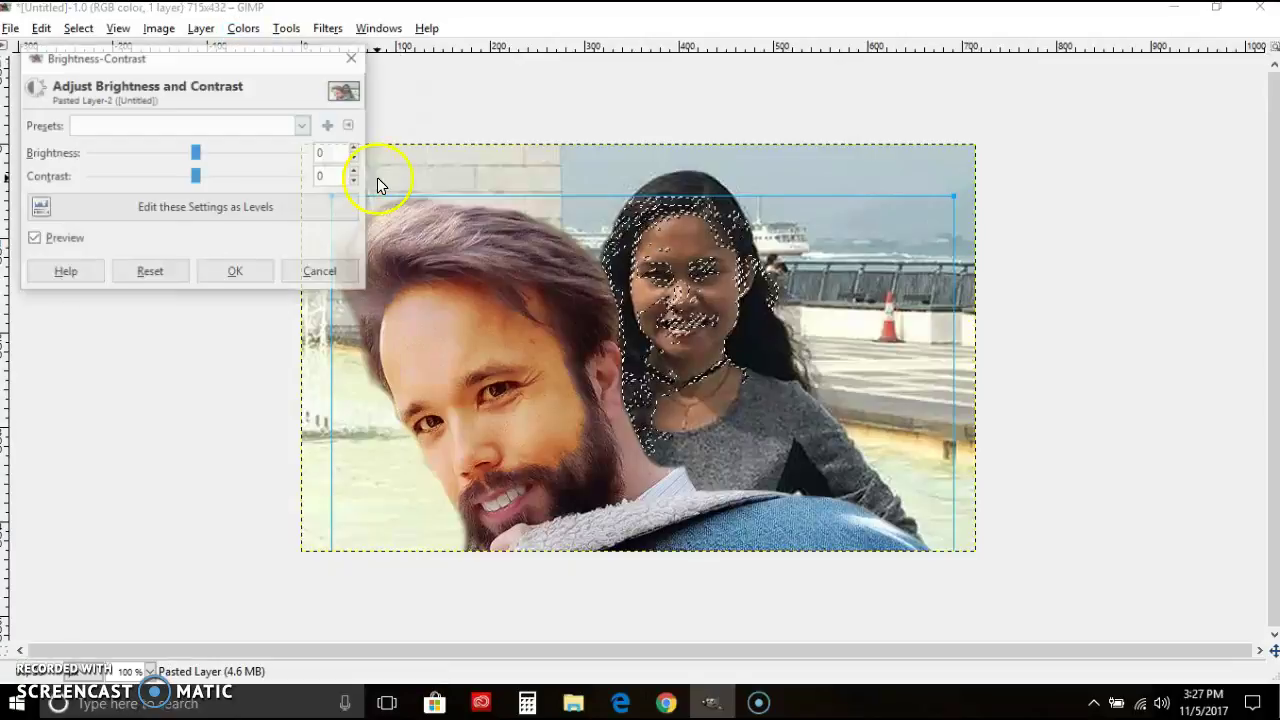
left_click_drag(197, 152, 209, 180)
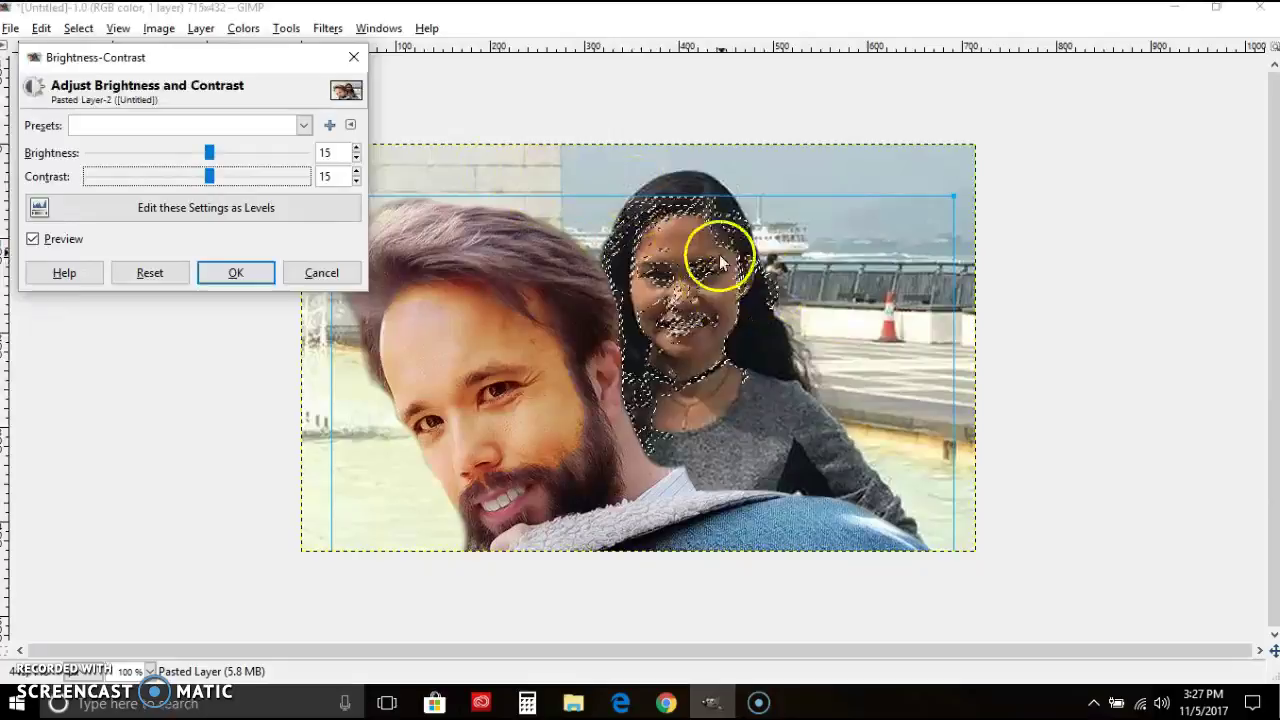
left_click(229, 278)
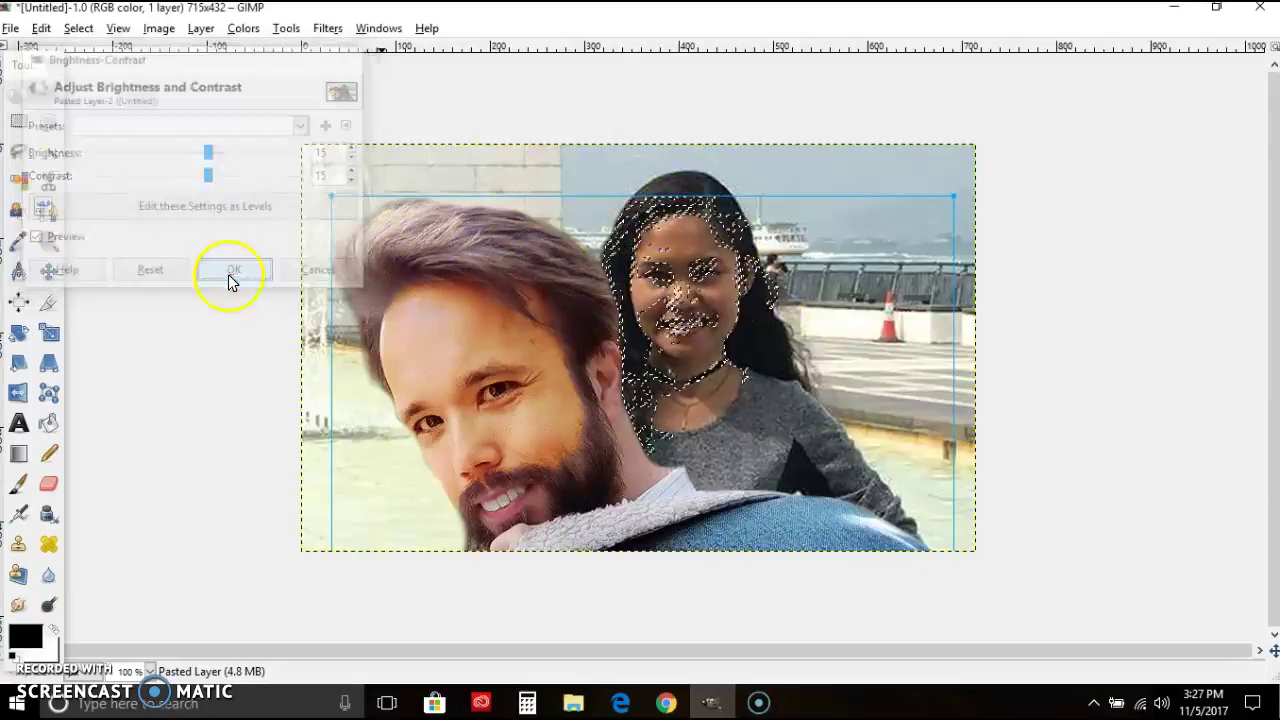
left_click(78, 28)
left_click(108, 76)
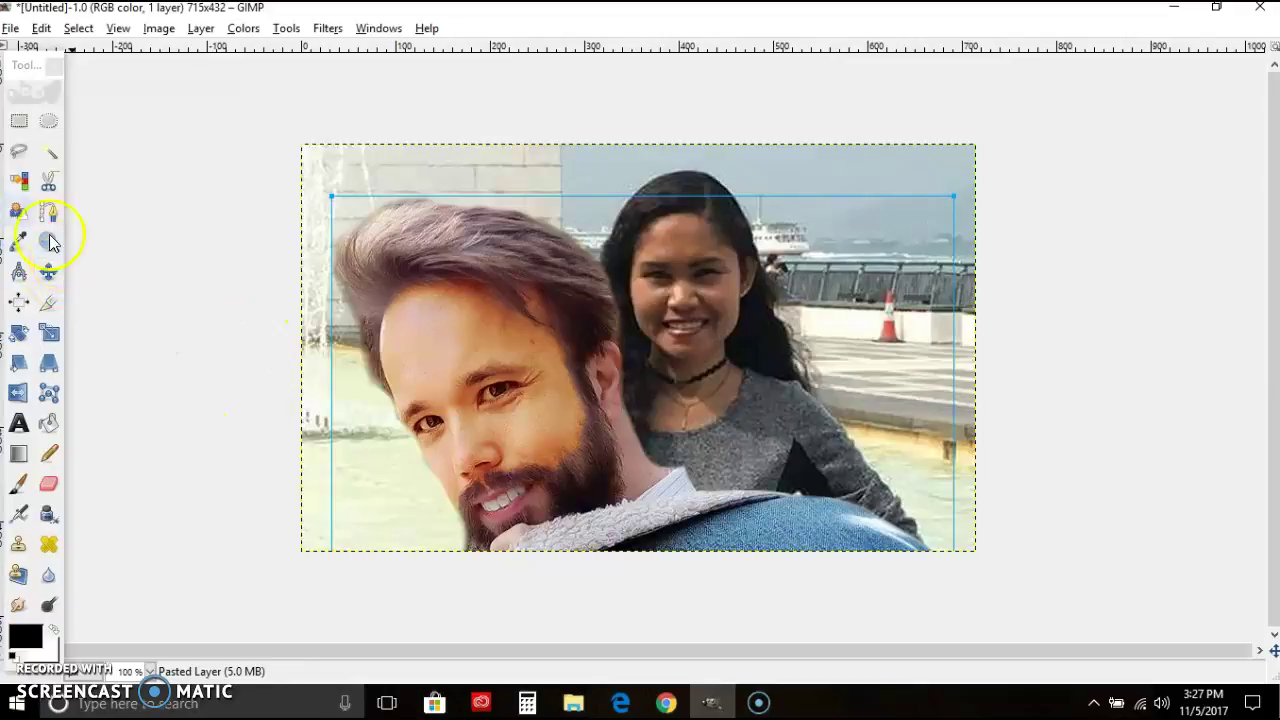
- Select the man's unadjusted skin around the mouth, beard edge, neck and ear with the Fuzzy Select tool, adding each area to the selection
left_click(48, 153)
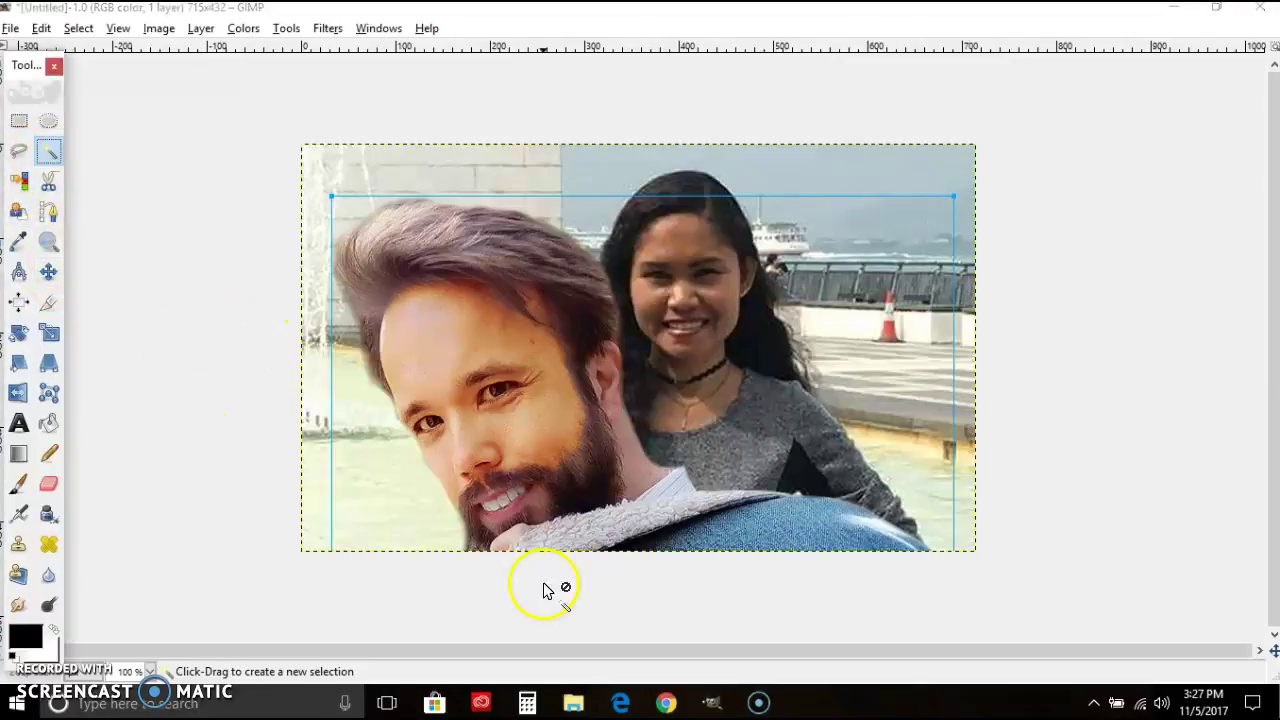
left_click(539, 496)
key("shift")
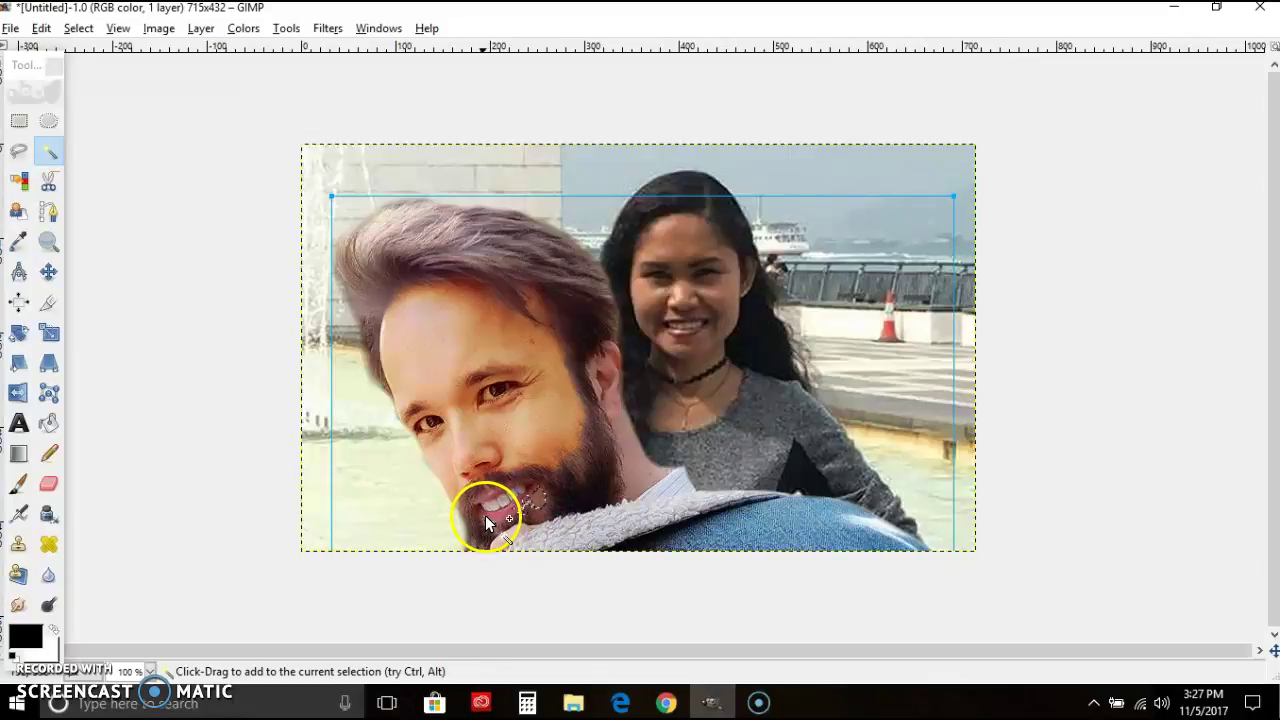
left_click_drag(484, 522, 512, 520)
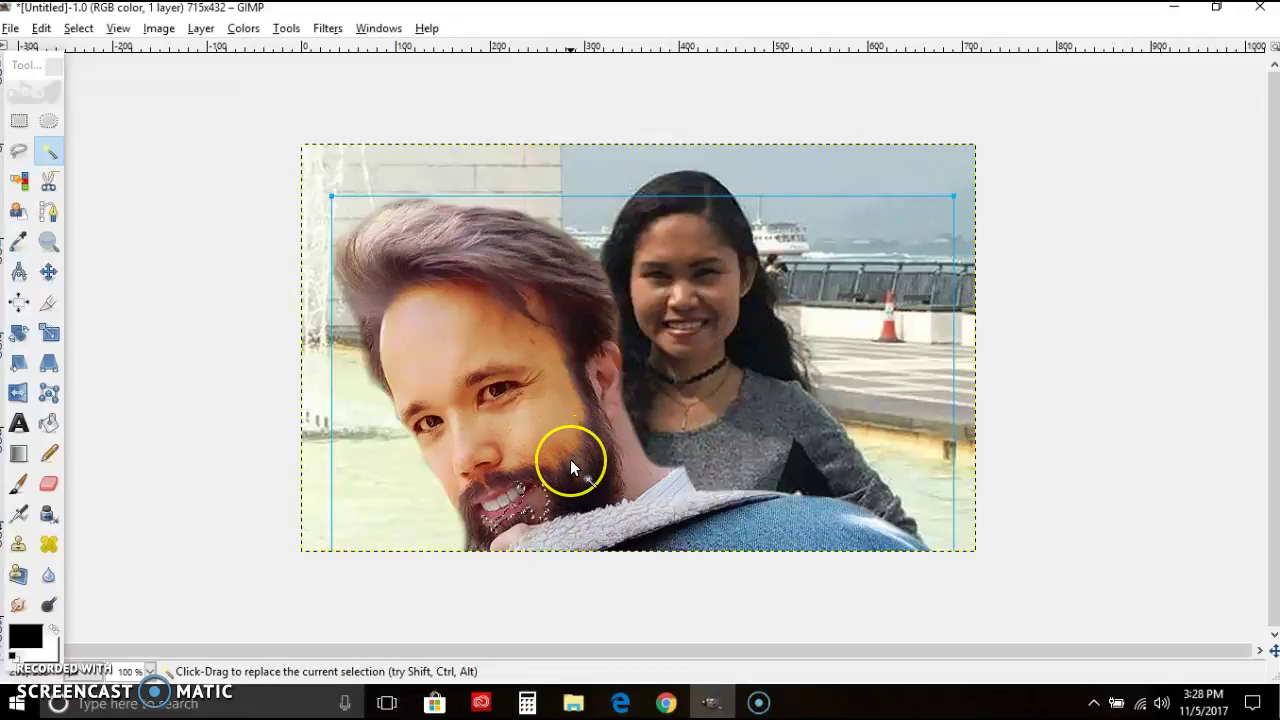
left_click_drag(571, 459, 596, 378)
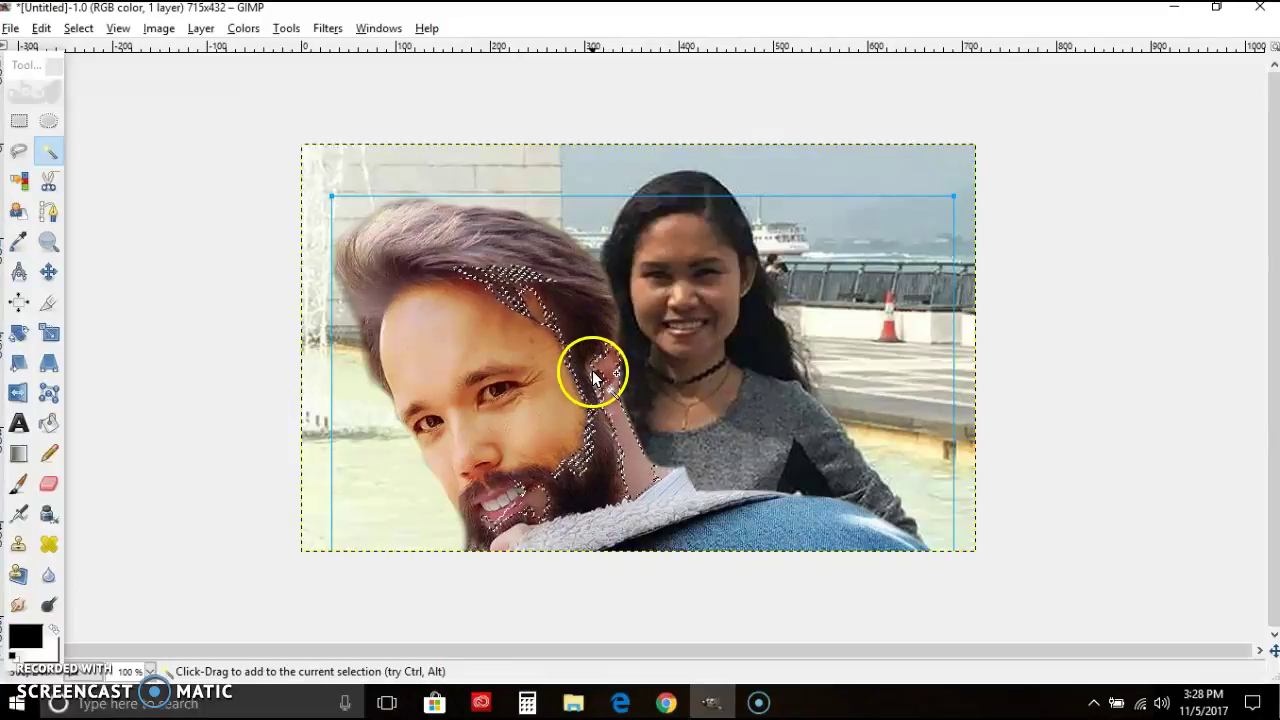
left_click(596, 375, "shift")
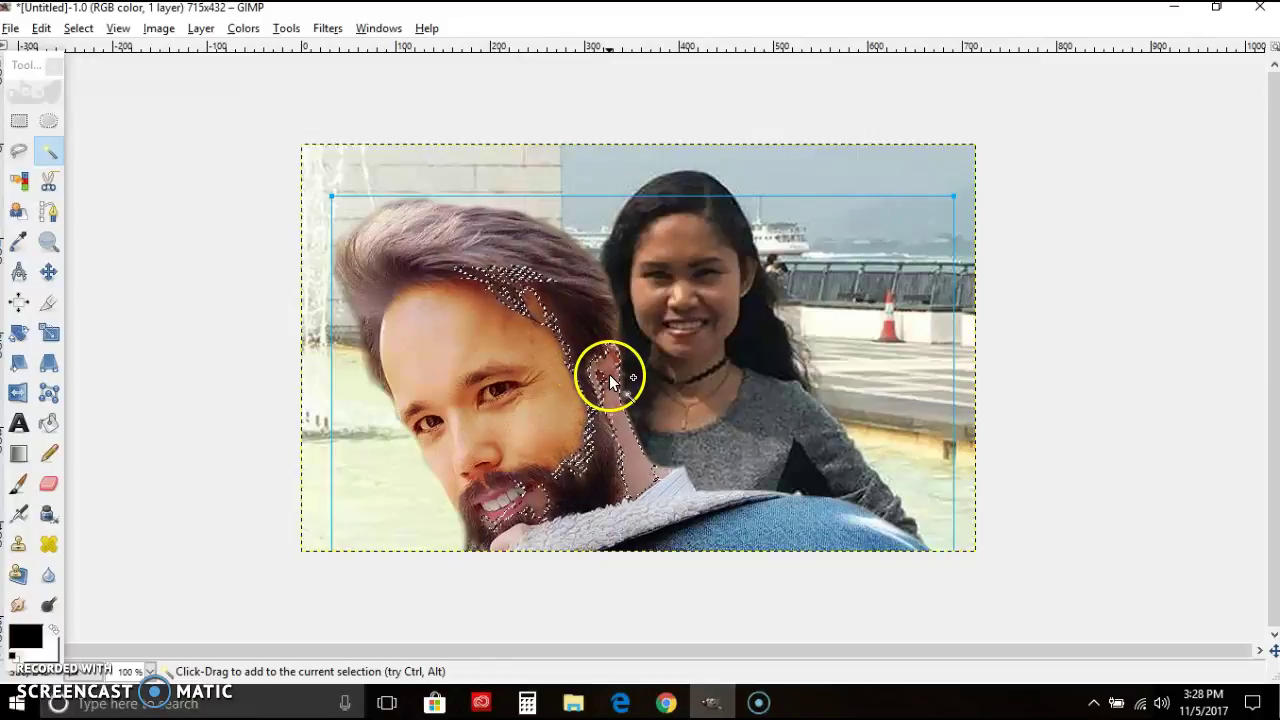
left_click(600, 381, "shift")
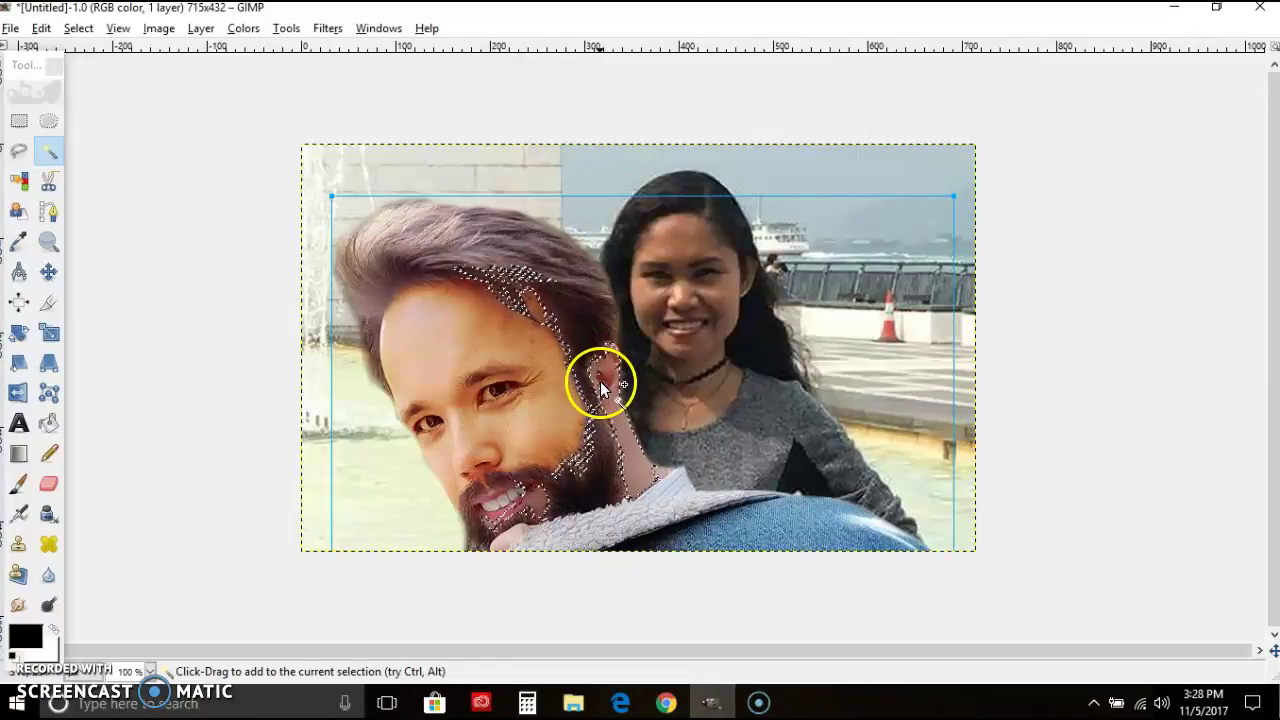
left_click(600, 394, "shift")
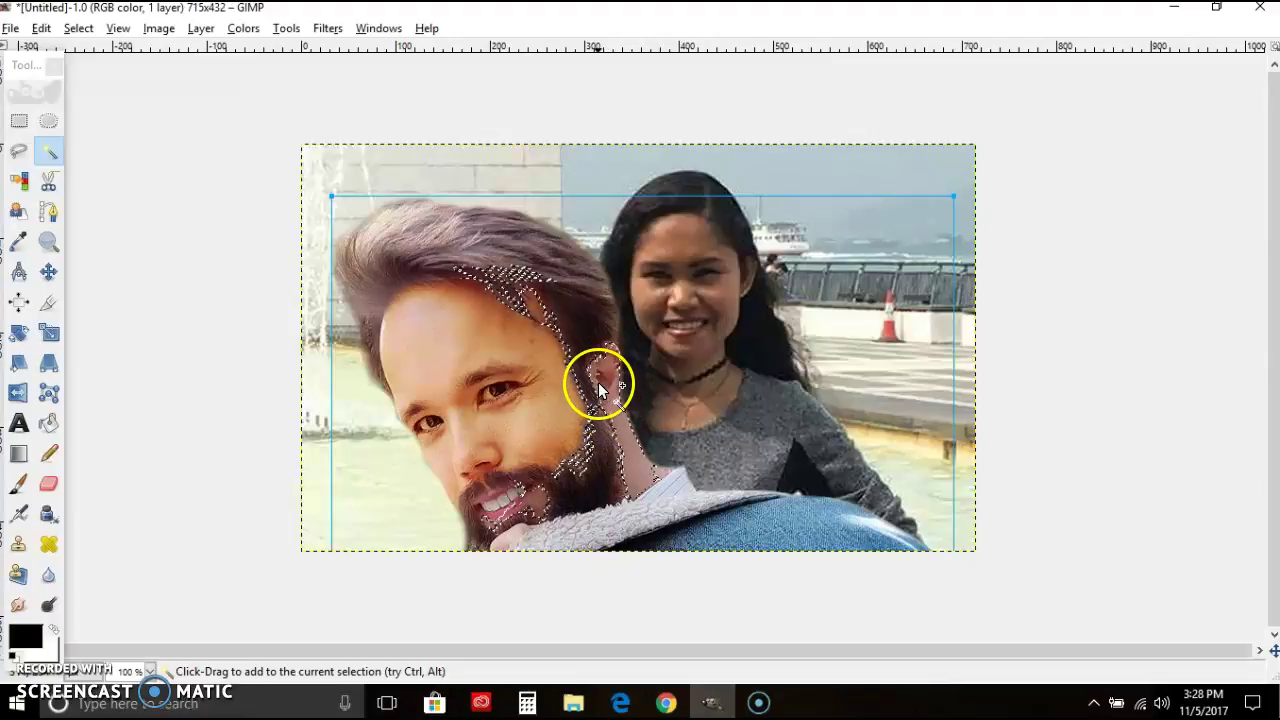
left_click(607, 402, "shift")
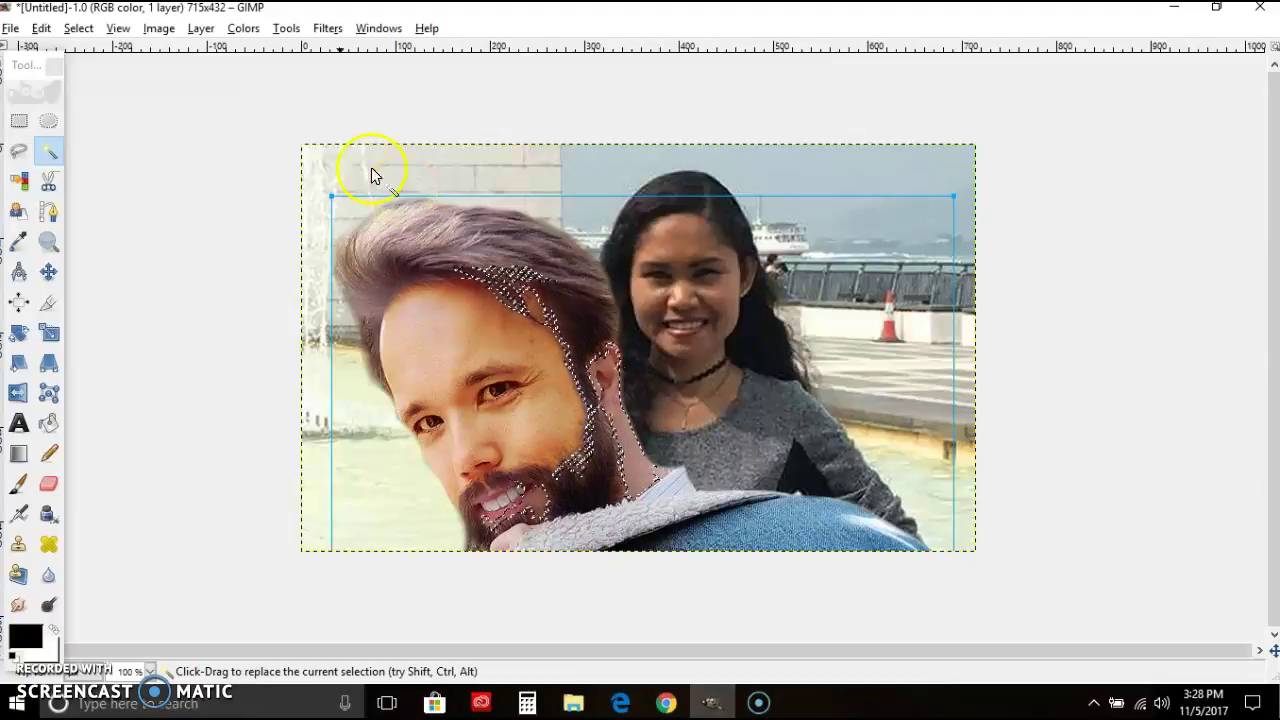
left_click(240, 28)
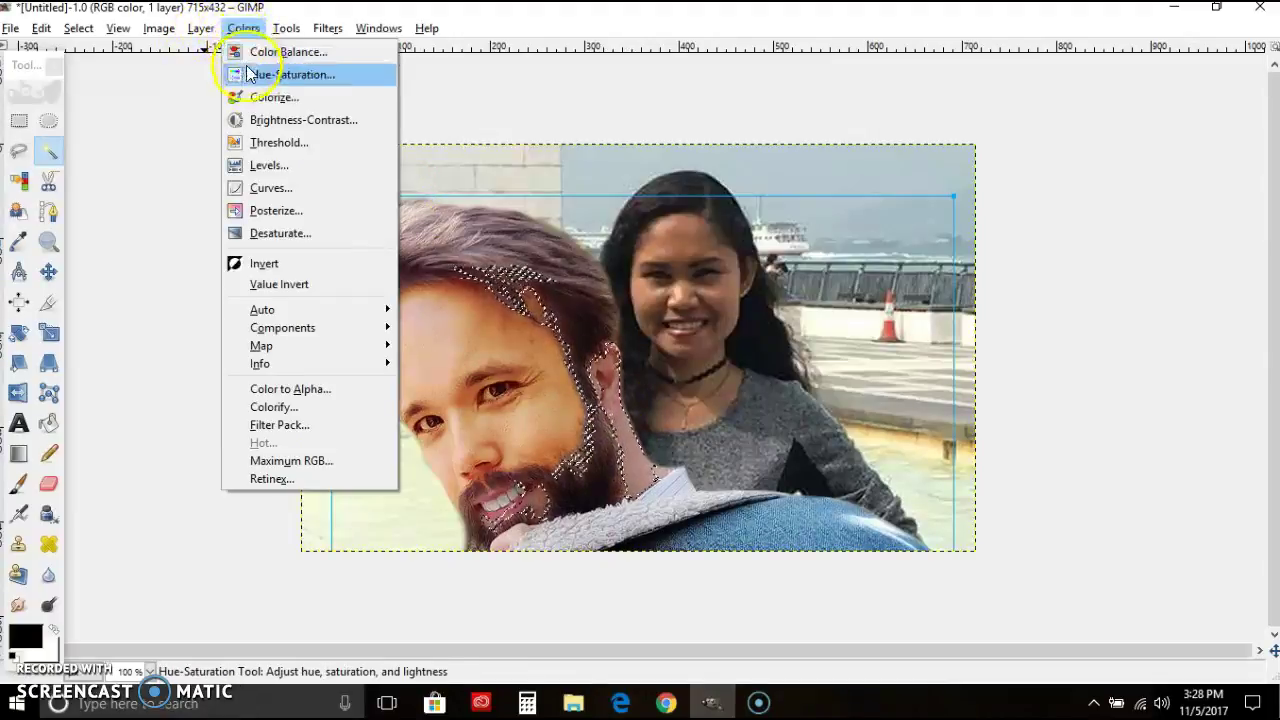
left_click(262, 96)
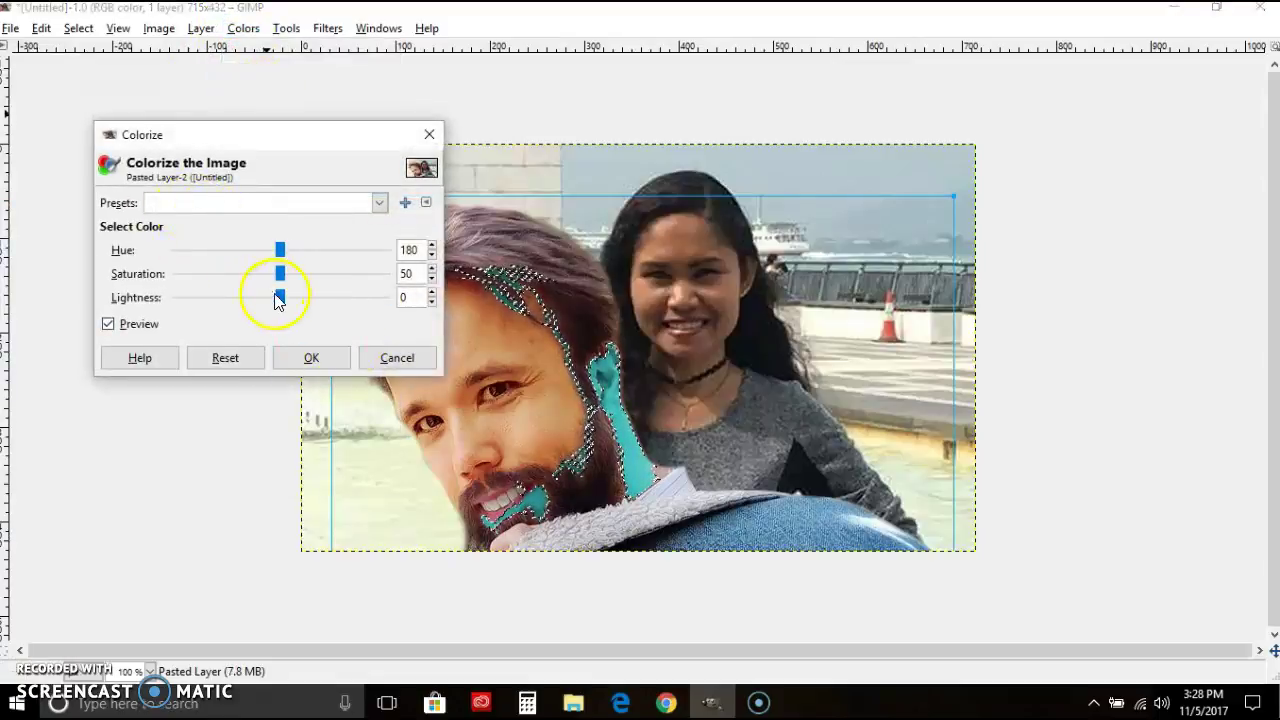
left_click(392, 360)
- Raise the contrast of the man's selected neck, ear and mouth areas to 25 with Brightness-Contrast
left_click(243, 33)
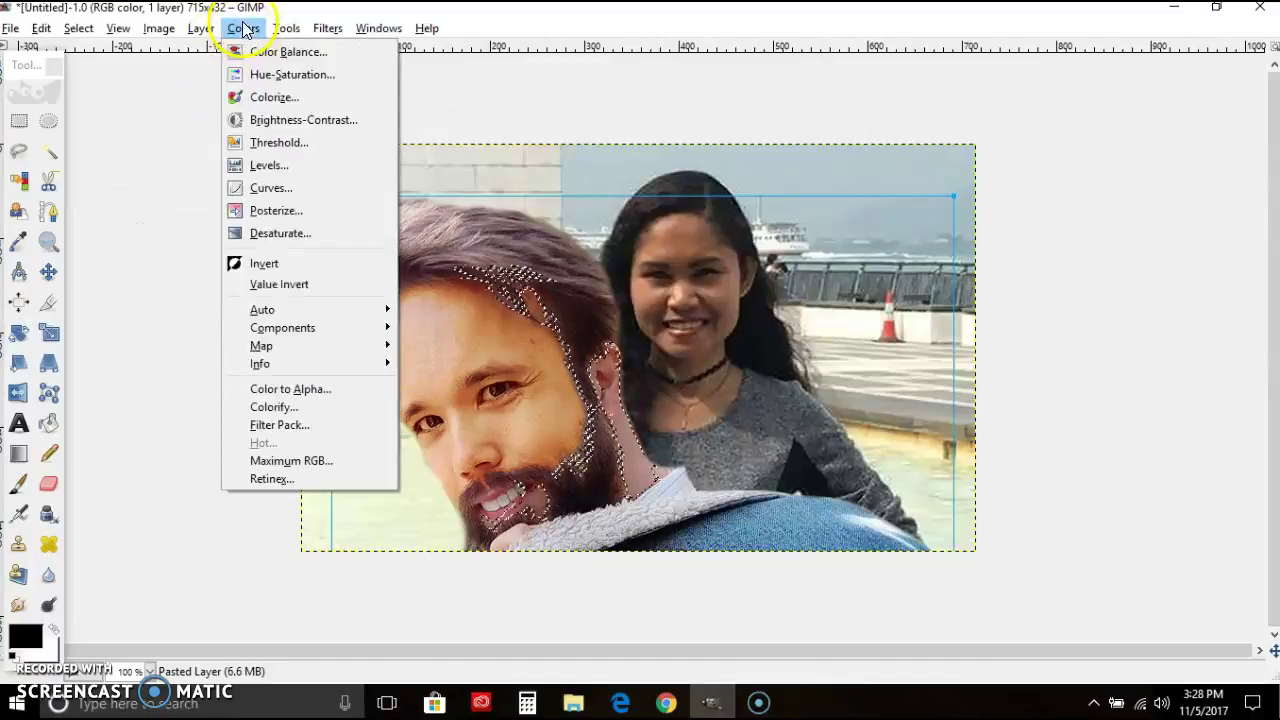
left_click(285, 120)
left_click_drag(192, 179, 214, 180)
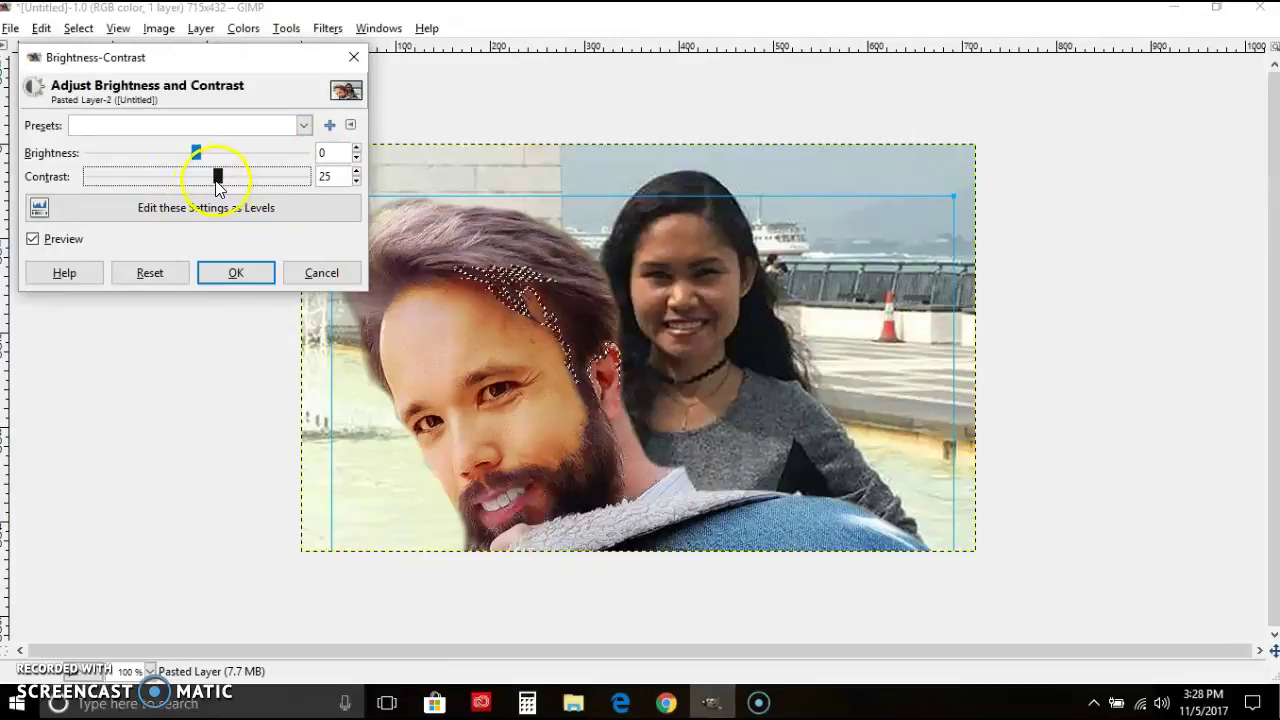
left_click(249, 273)
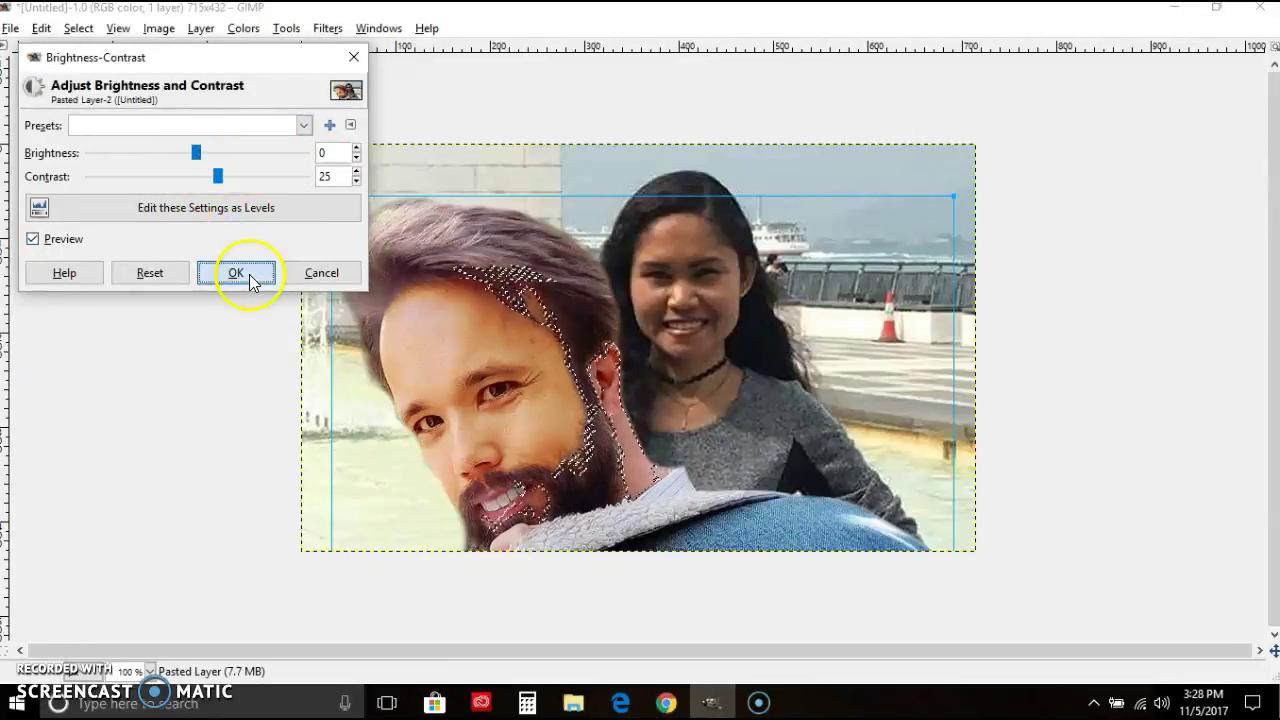
left_click(244, 28)
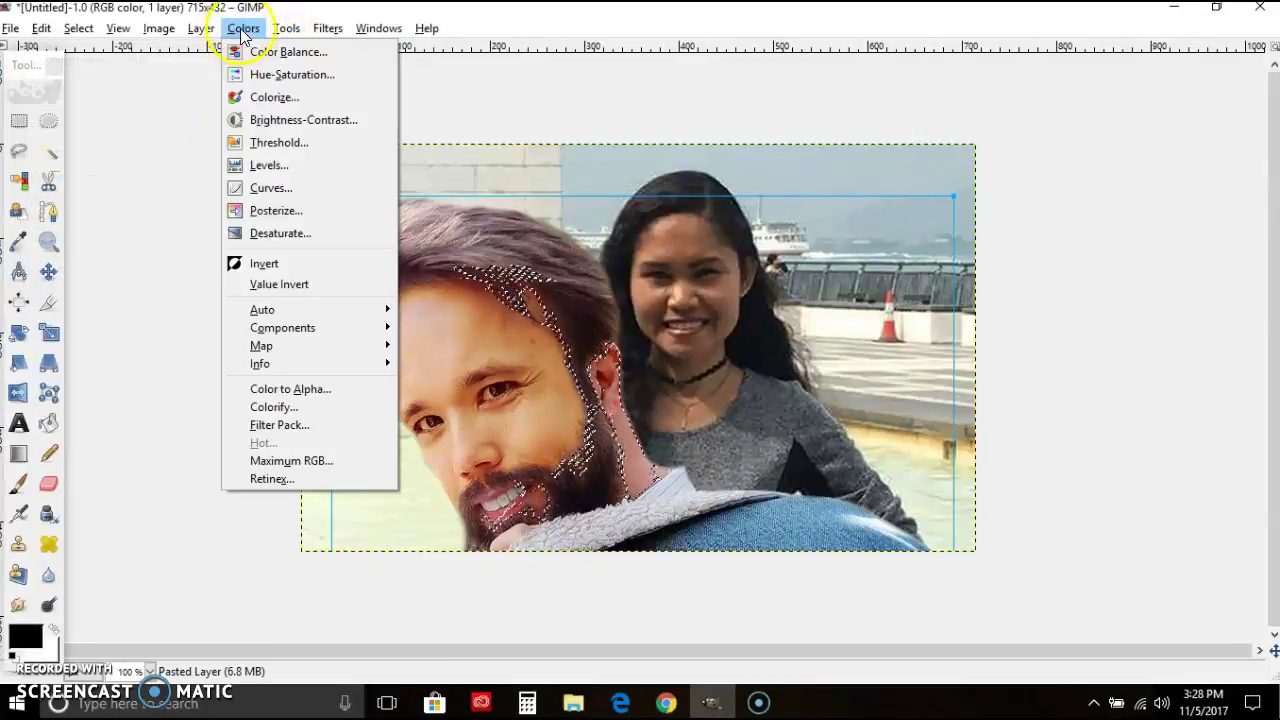
left_click(288, 76)
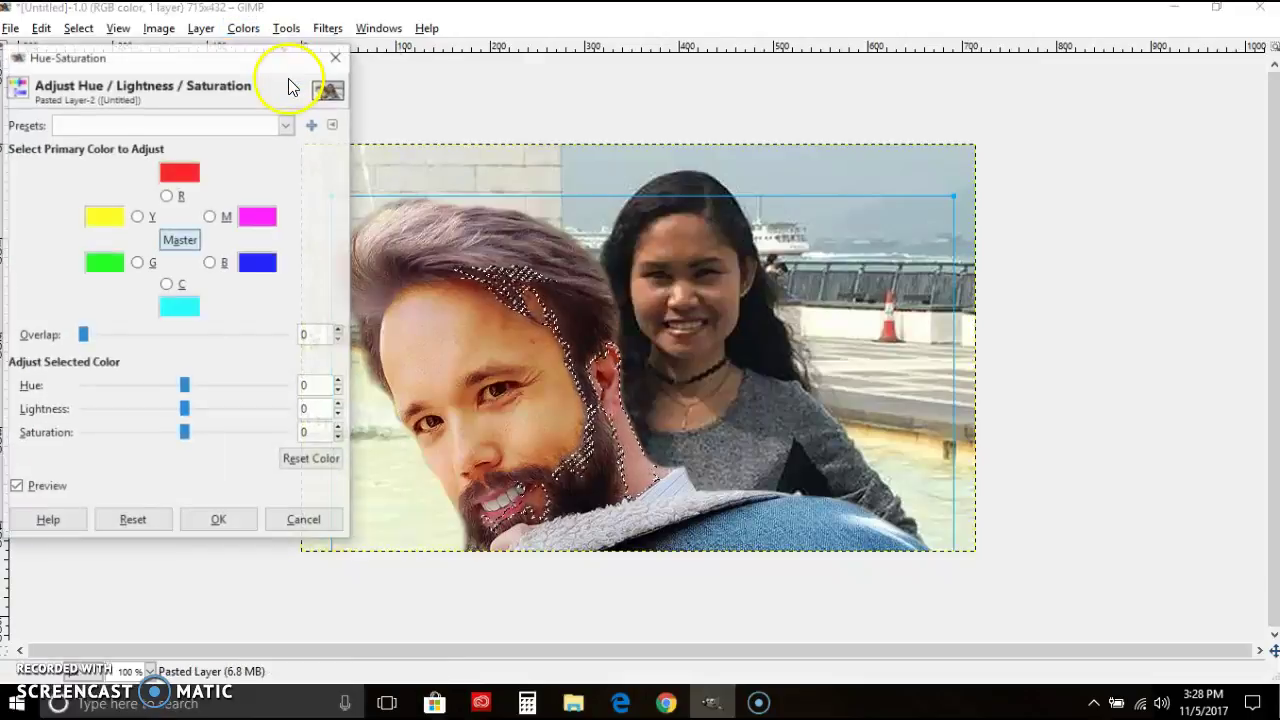
left_click(305, 521)
- Apply Color Balance to the midtones of the man's selected neck and ear areas with Cyan-Red at 14 and Yellow-Blue at -29
left_click(242, 30)
left_click(244, 50)
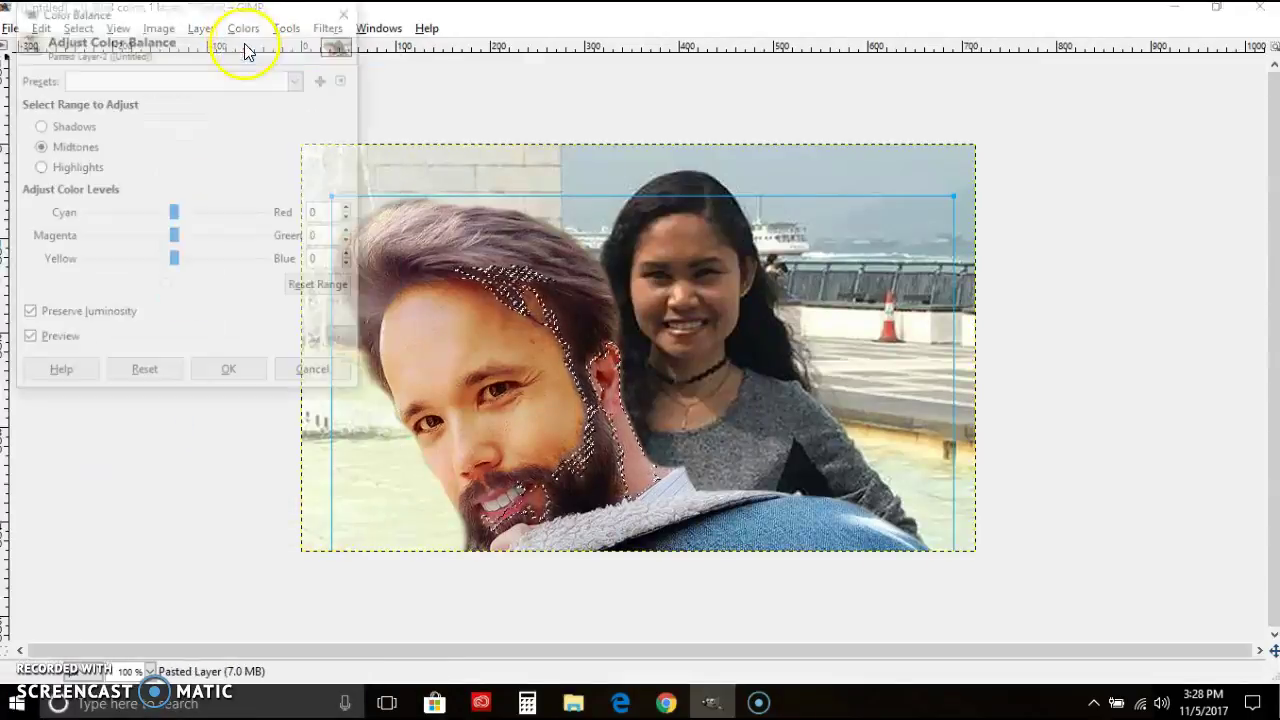
left_click_drag(173, 214, 186, 212)
left_click_drag(172, 258, 146, 266)
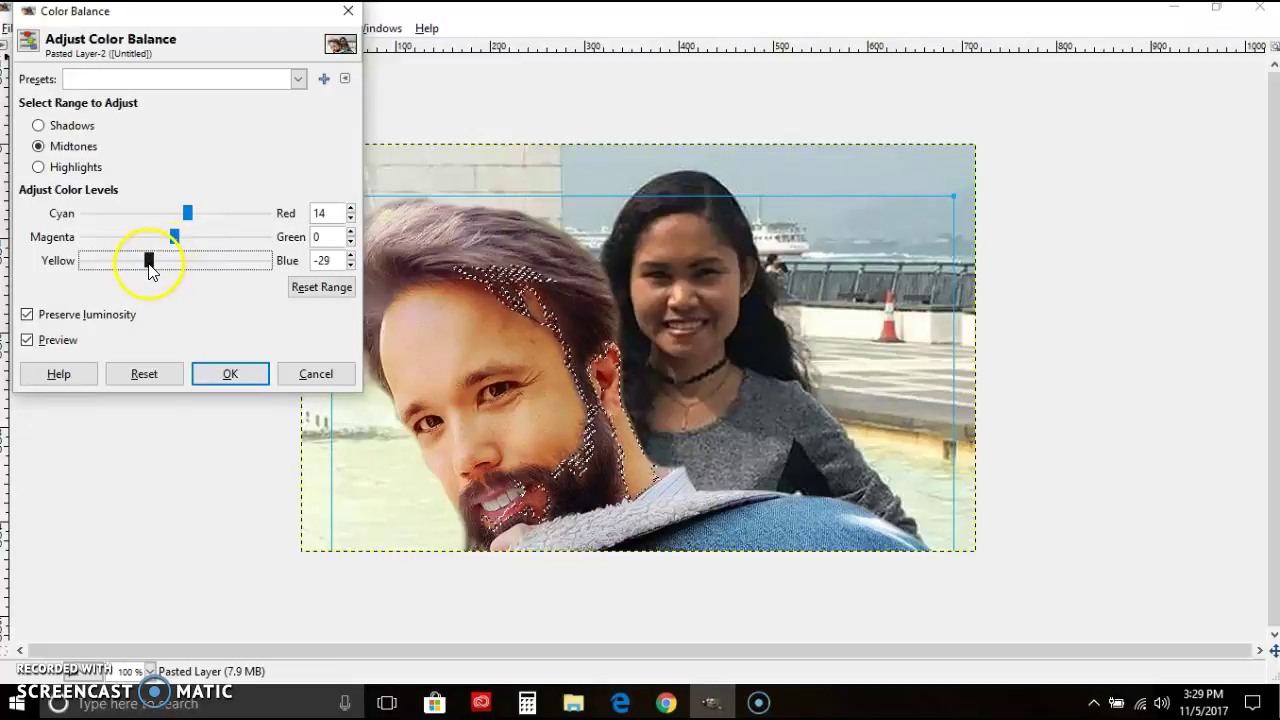
left_click(208, 378)
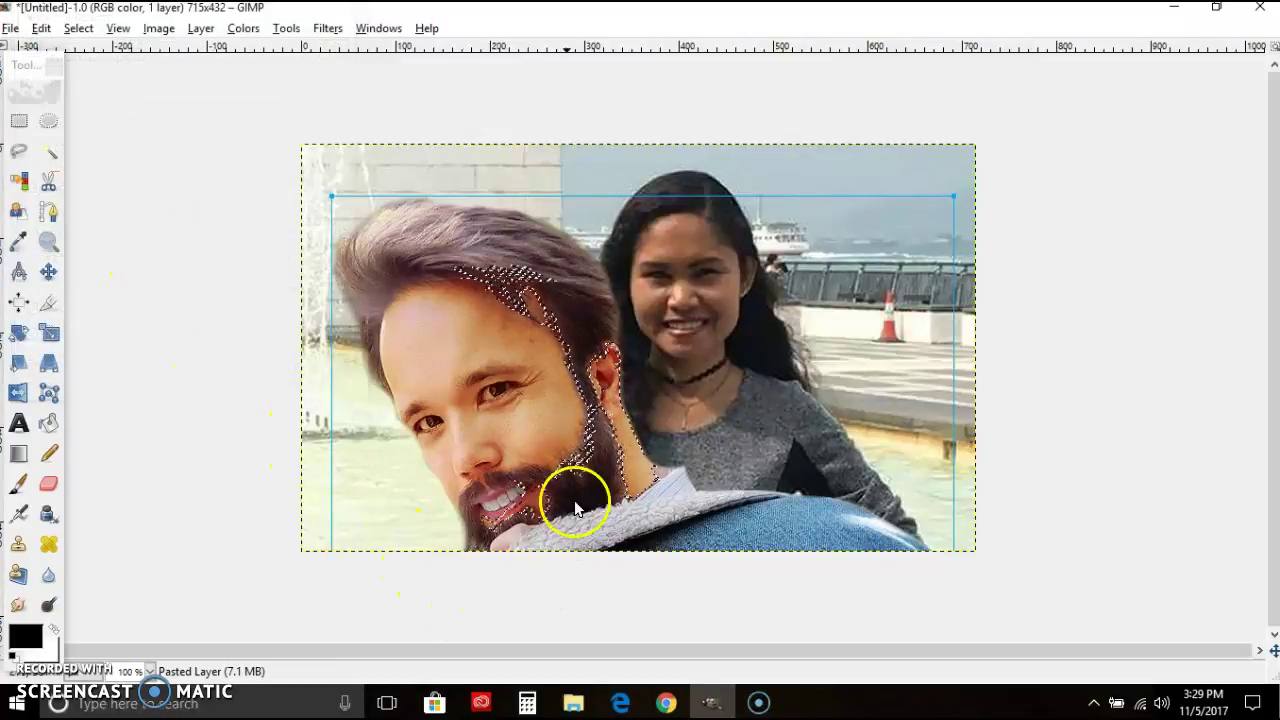
- Undo the skin colour and contrast adjustments back to the man's original face tone, and clear the selection
left_click(78, 28)
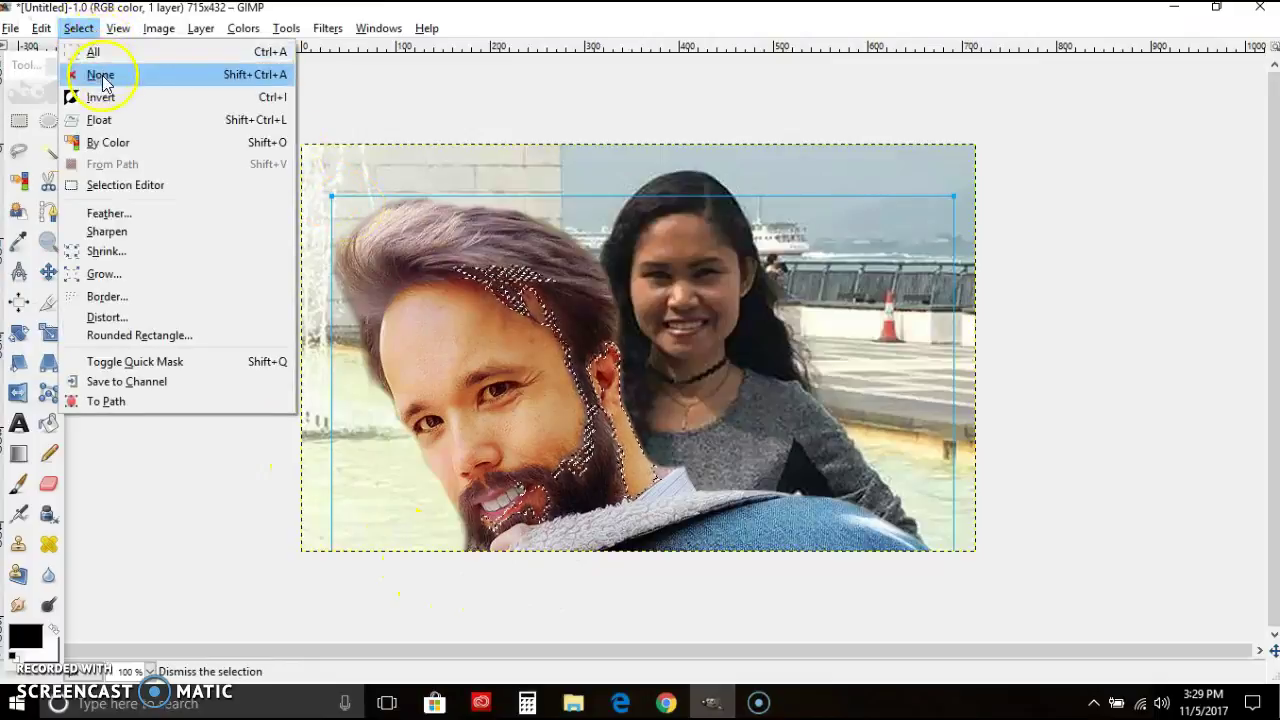
left_click(100, 74)
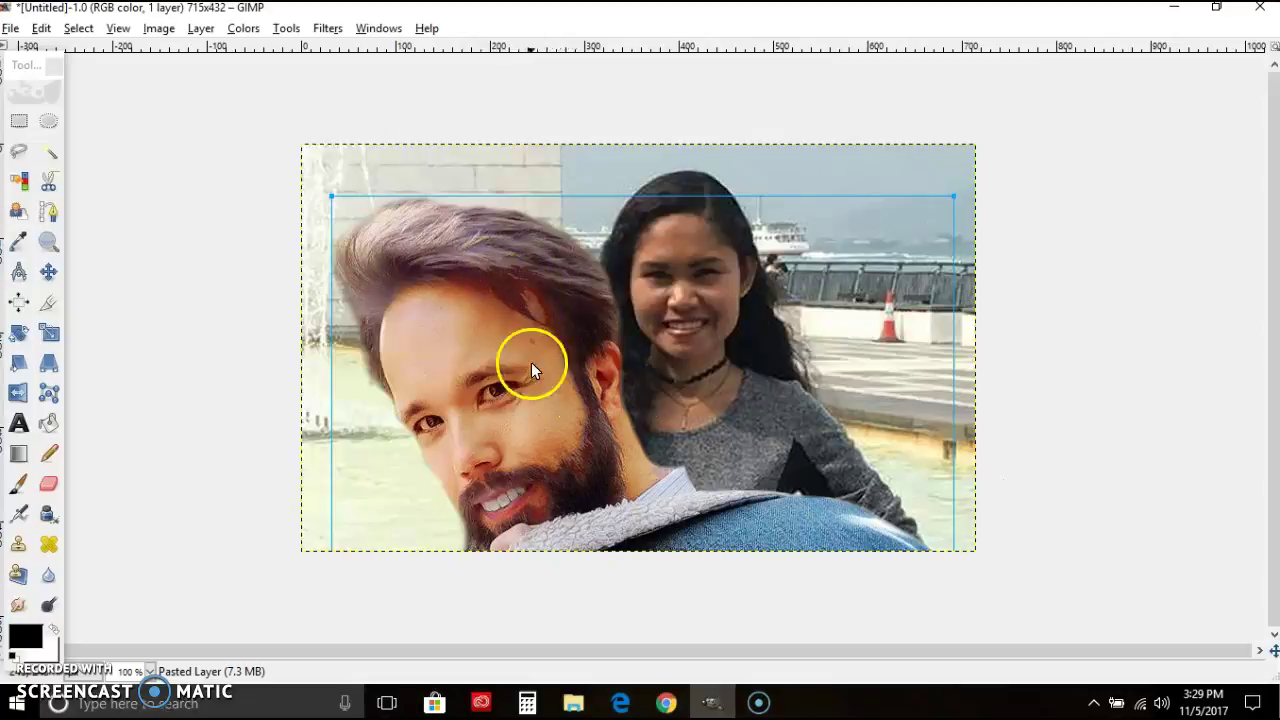
left_click(664, 466)
left_click(611, 452)
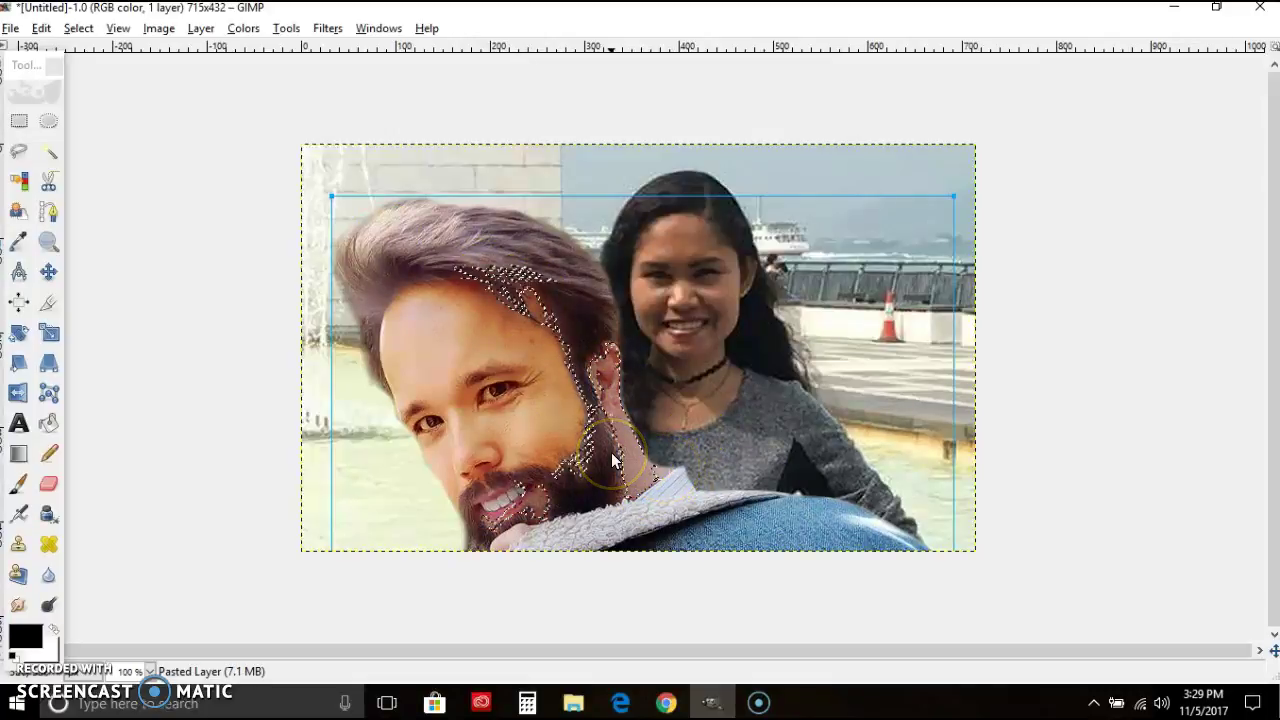
left_click(783, 459)
left_click(700, 440)
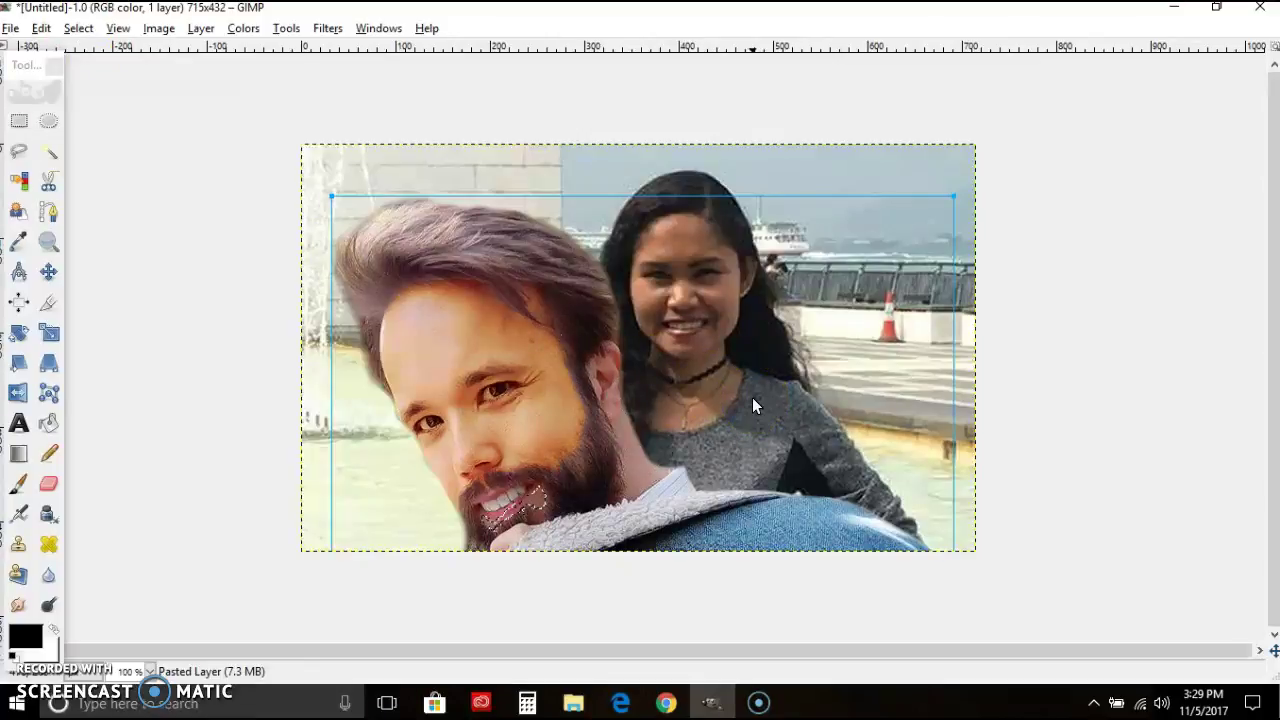
left_click(839, 428)
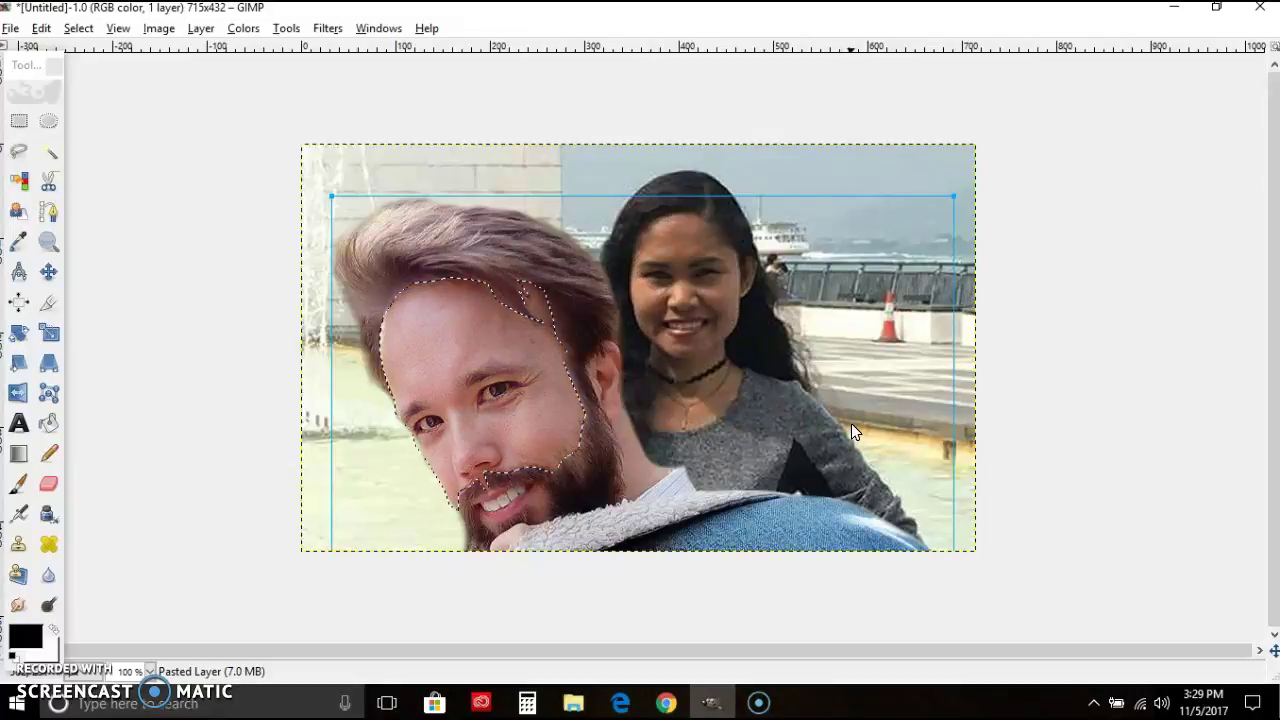
left_click(78, 28)
left_click(100, 74)
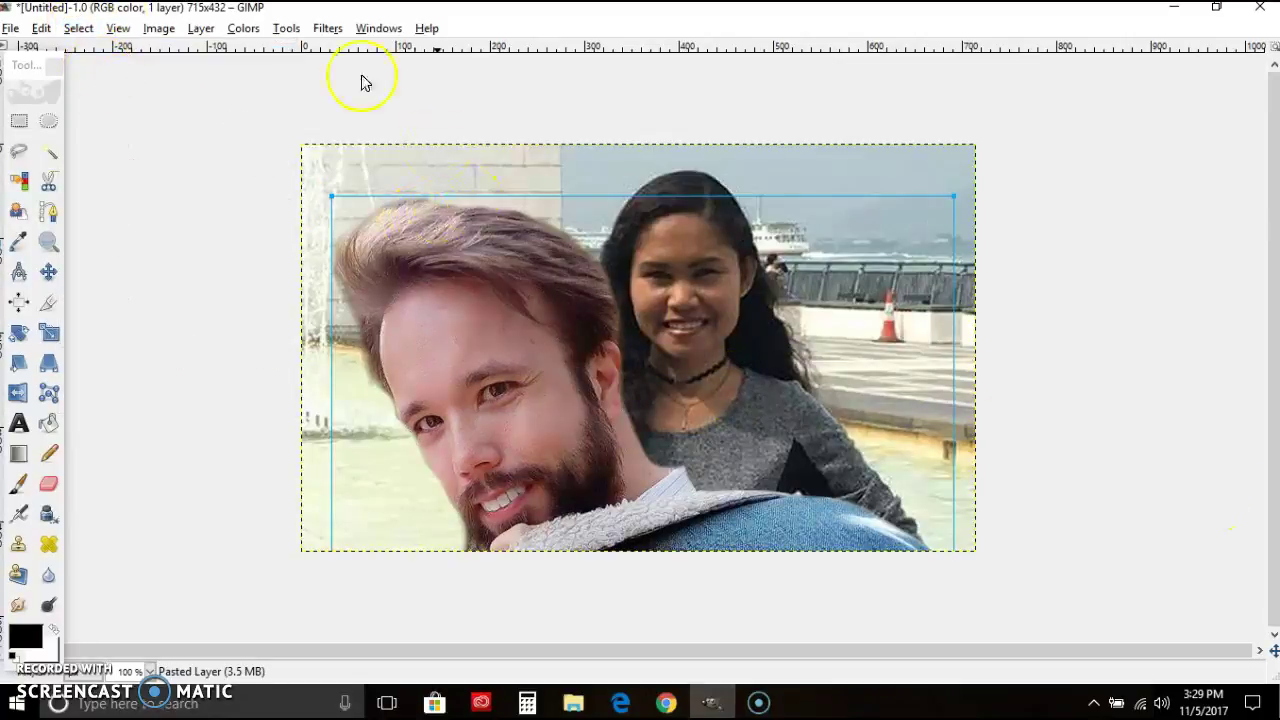
- Desaturate the composite photo using the Luminosity shade of gray
left_click(244, 30)
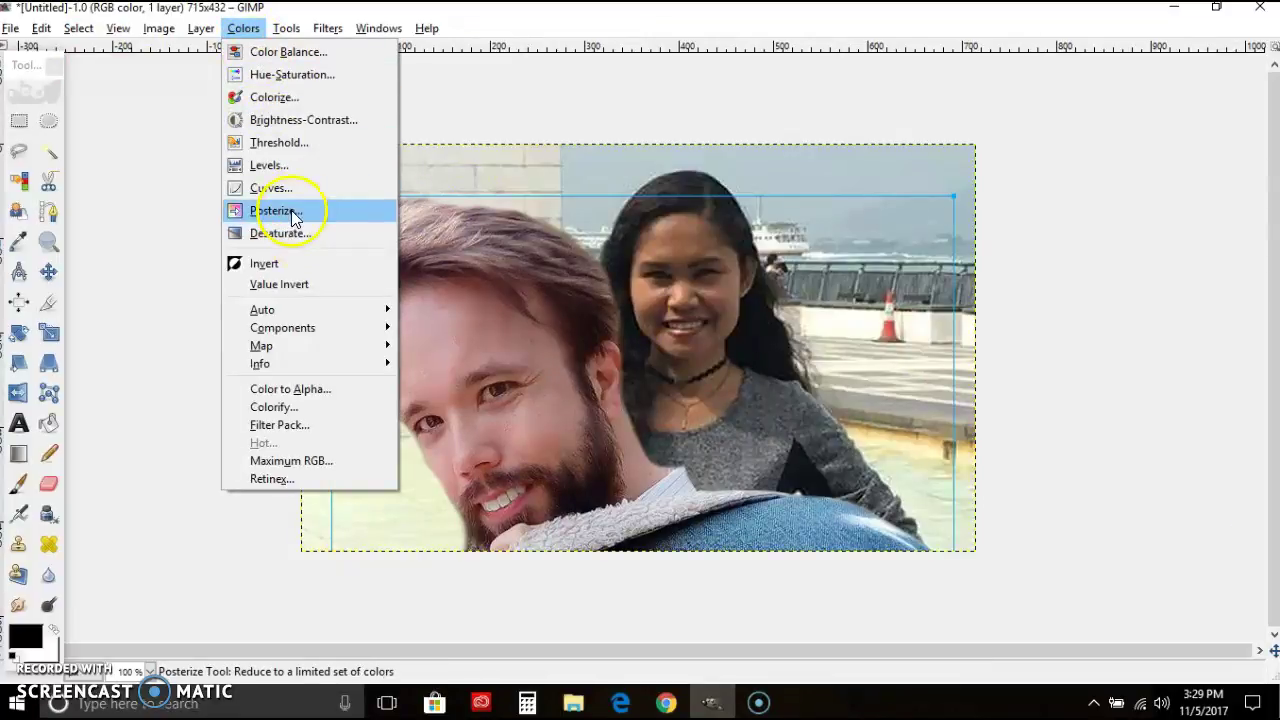
left_click(295, 240)
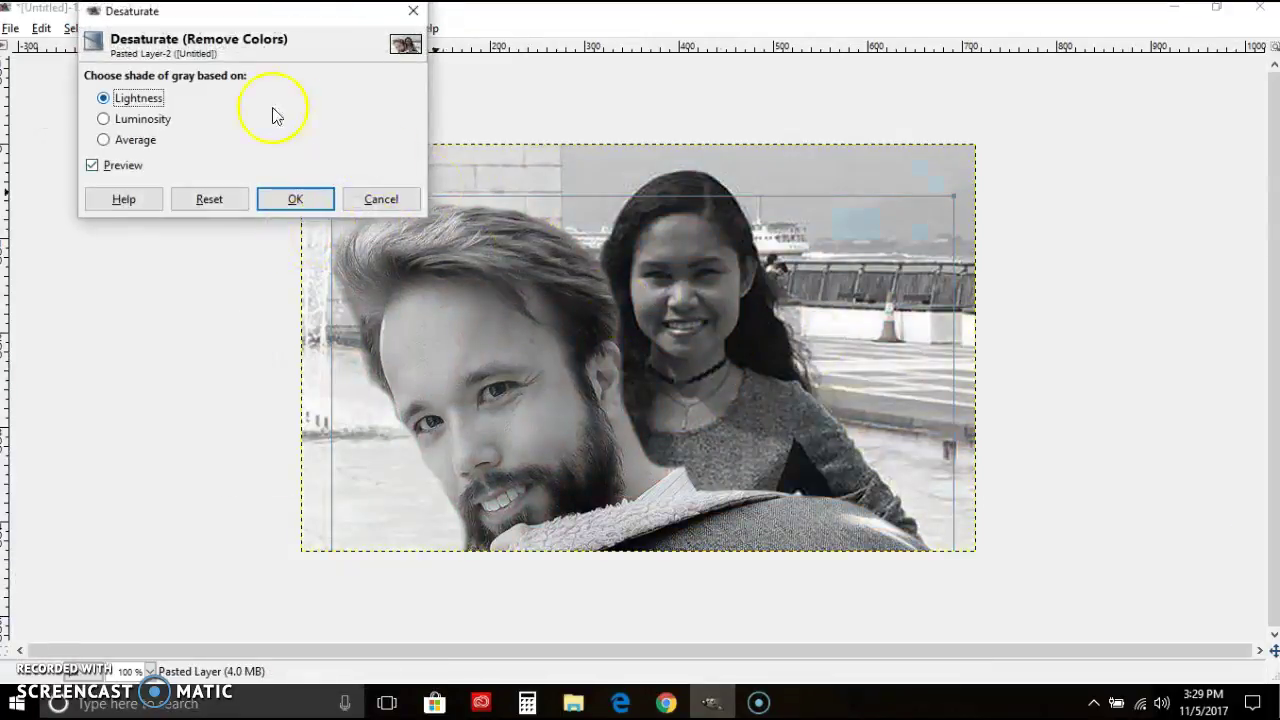
left_click(163, 119)
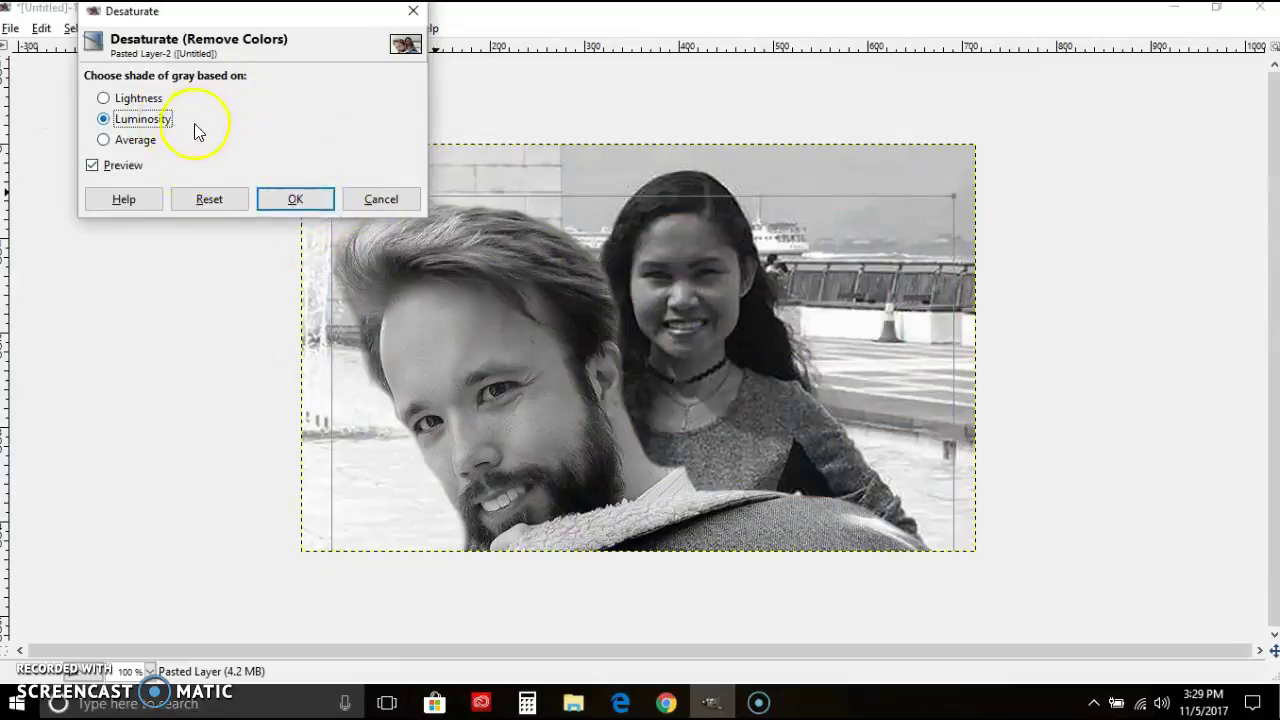
left_click(285, 201)
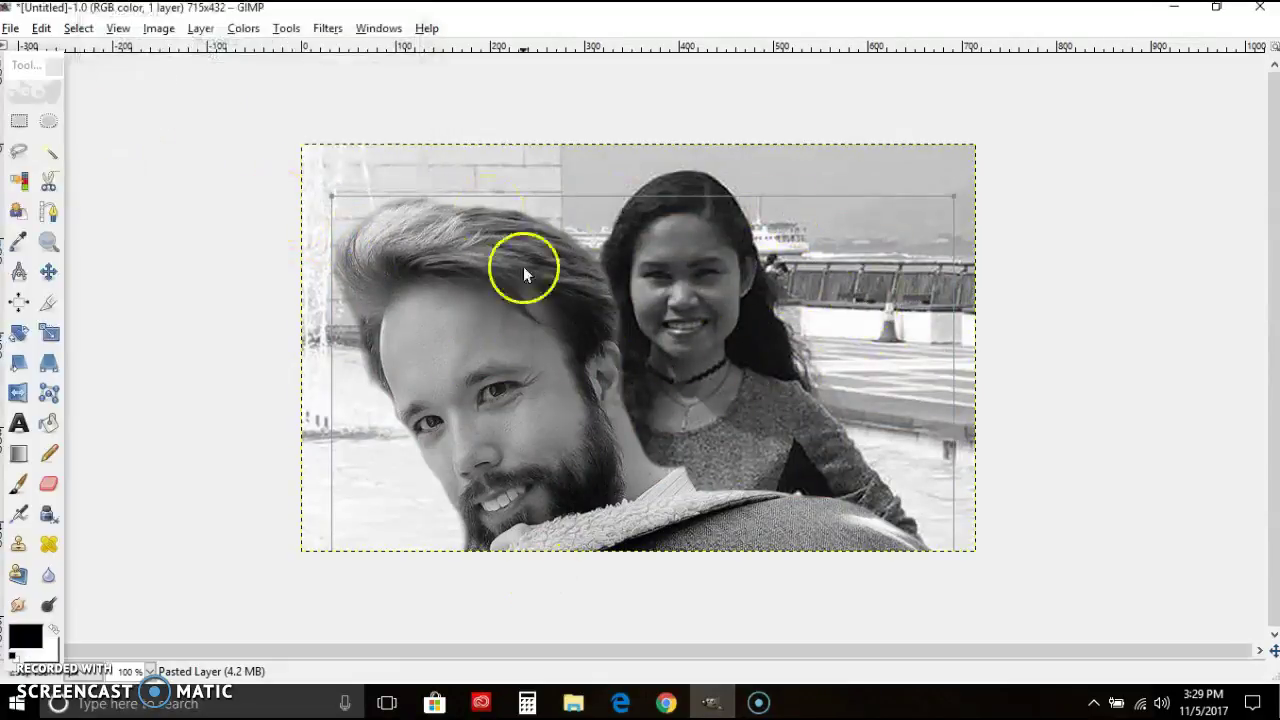
- Adjust the black-and-white photo with Brightness-Contrast, setting brightness to -13 and contrast to 15
left_click(242, 30)
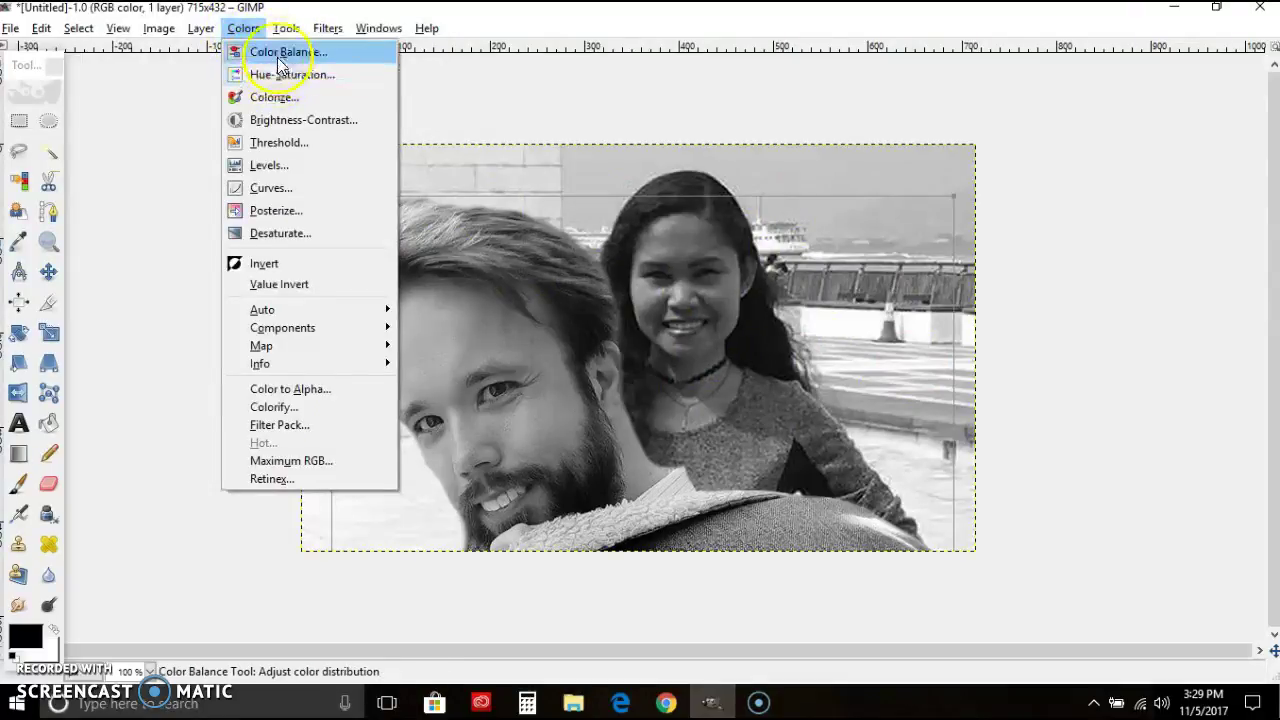
mouse_move(203, 33)
mouse_move(243, 30)
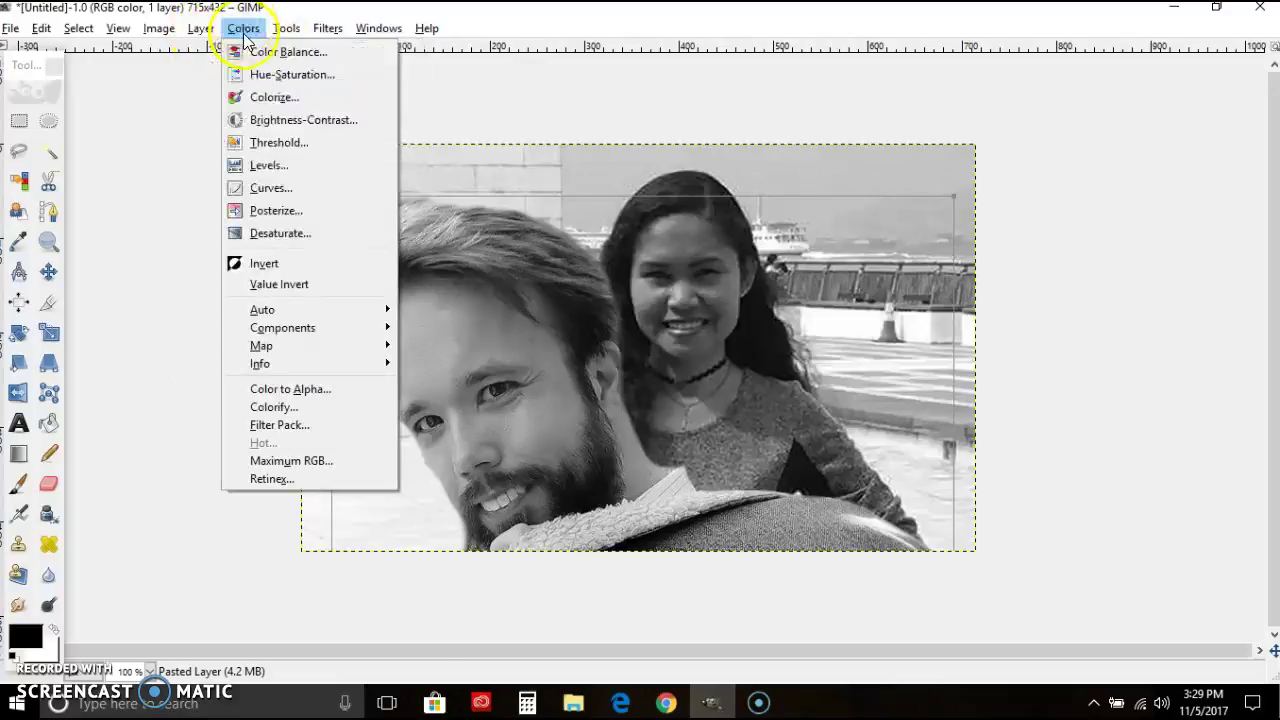
left_click(285, 118)
left_click_drag(195, 185, 212, 186)
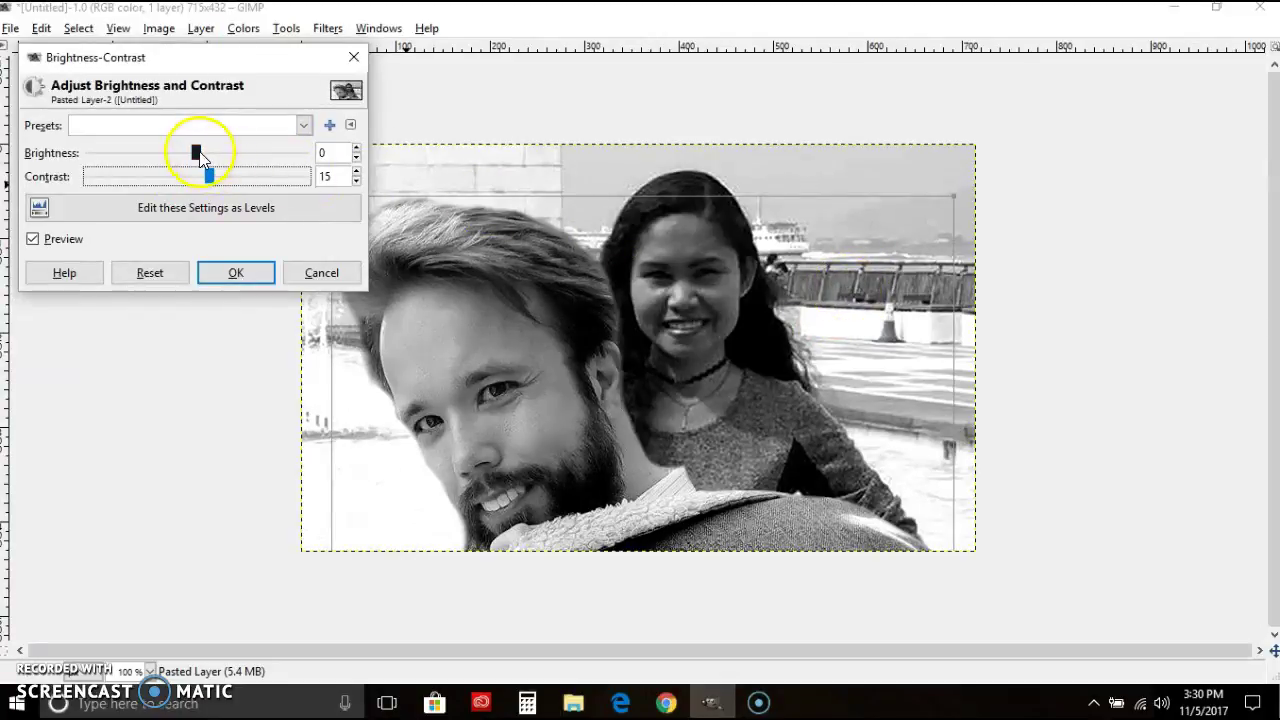
left_click_drag(199, 154, 184, 156)
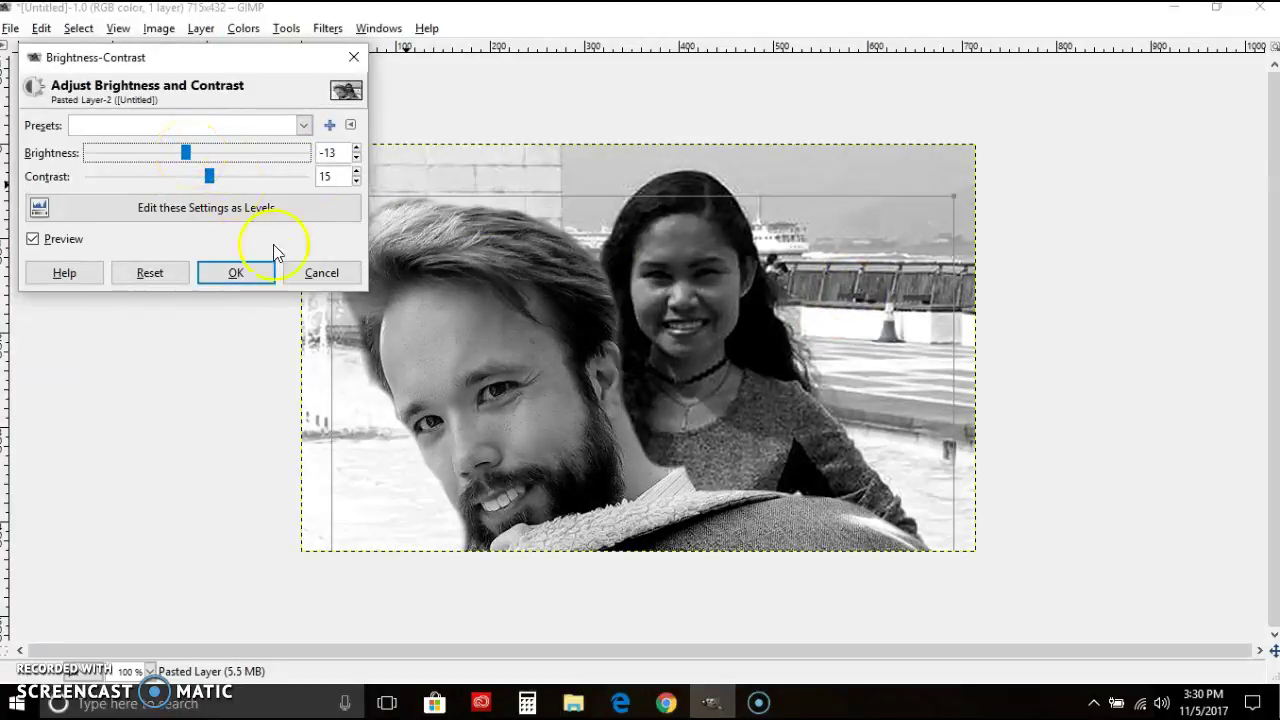
left_click(236, 273)
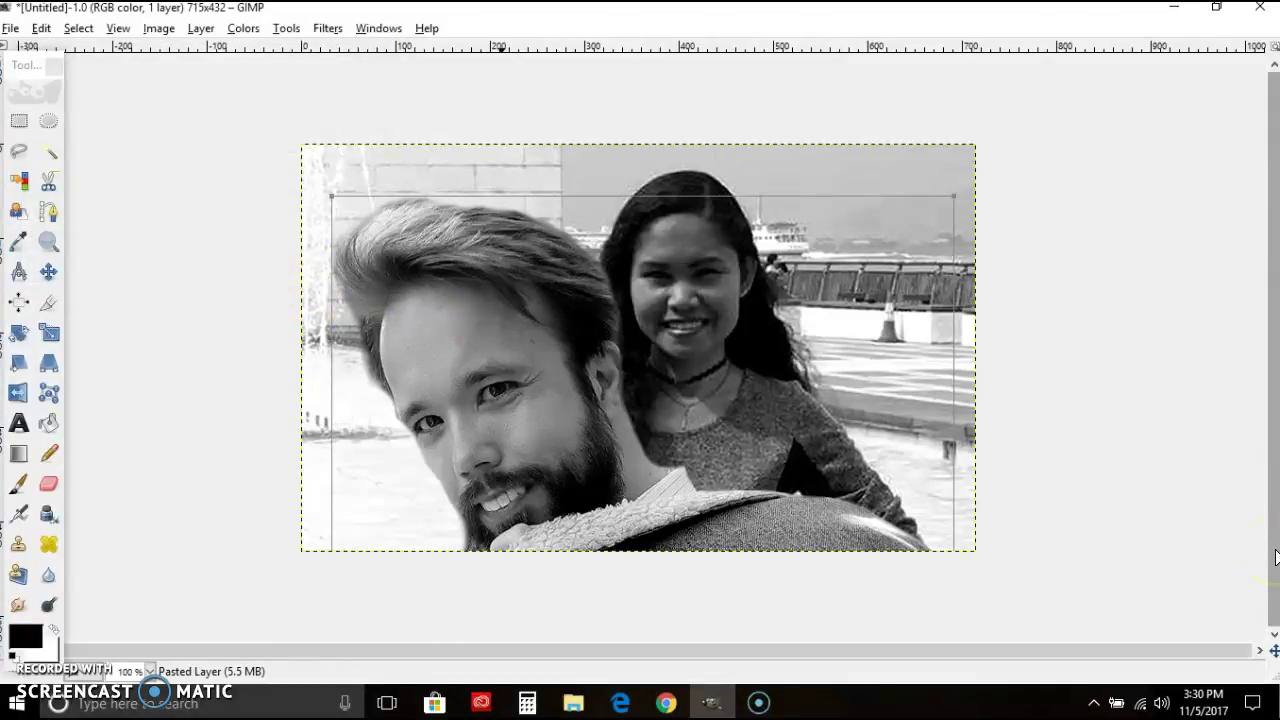
- Try posterizing the black-and-white photo at 12 levels, cancel it, and undo the grayscale edits to restore the colours
left_click(243, 30)
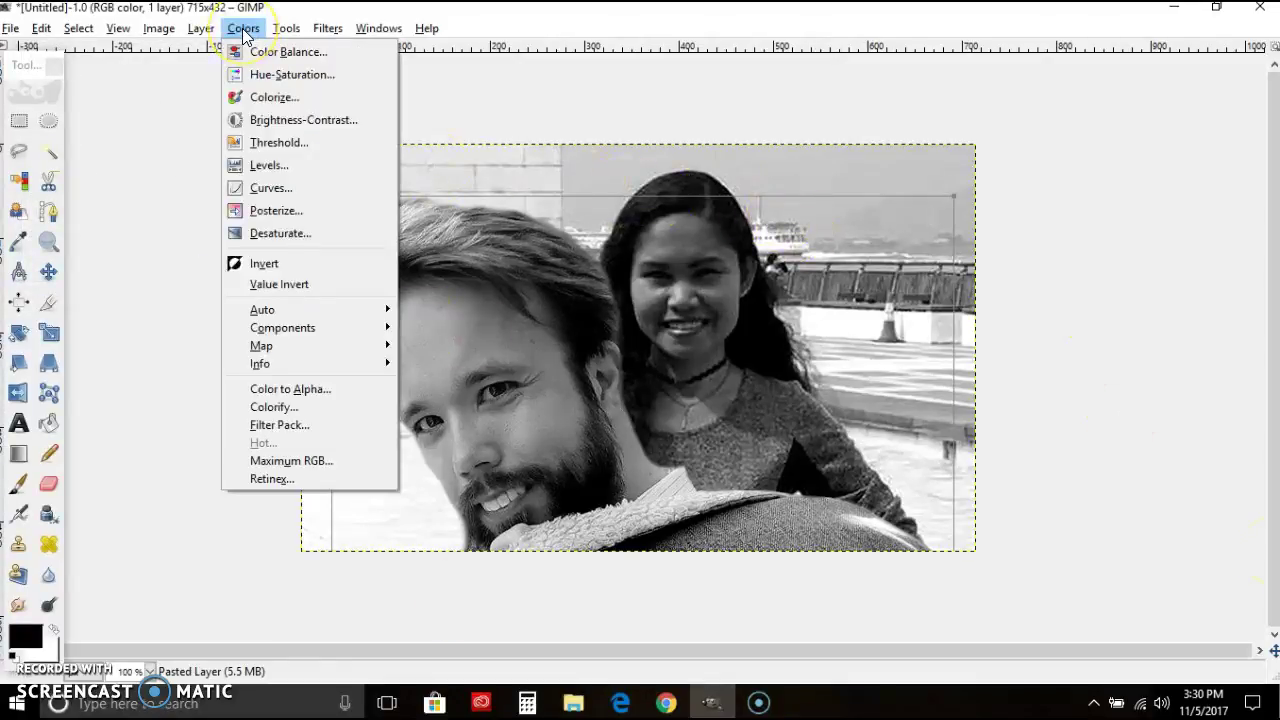
left_click(274, 210)
left_click(1215, 75)
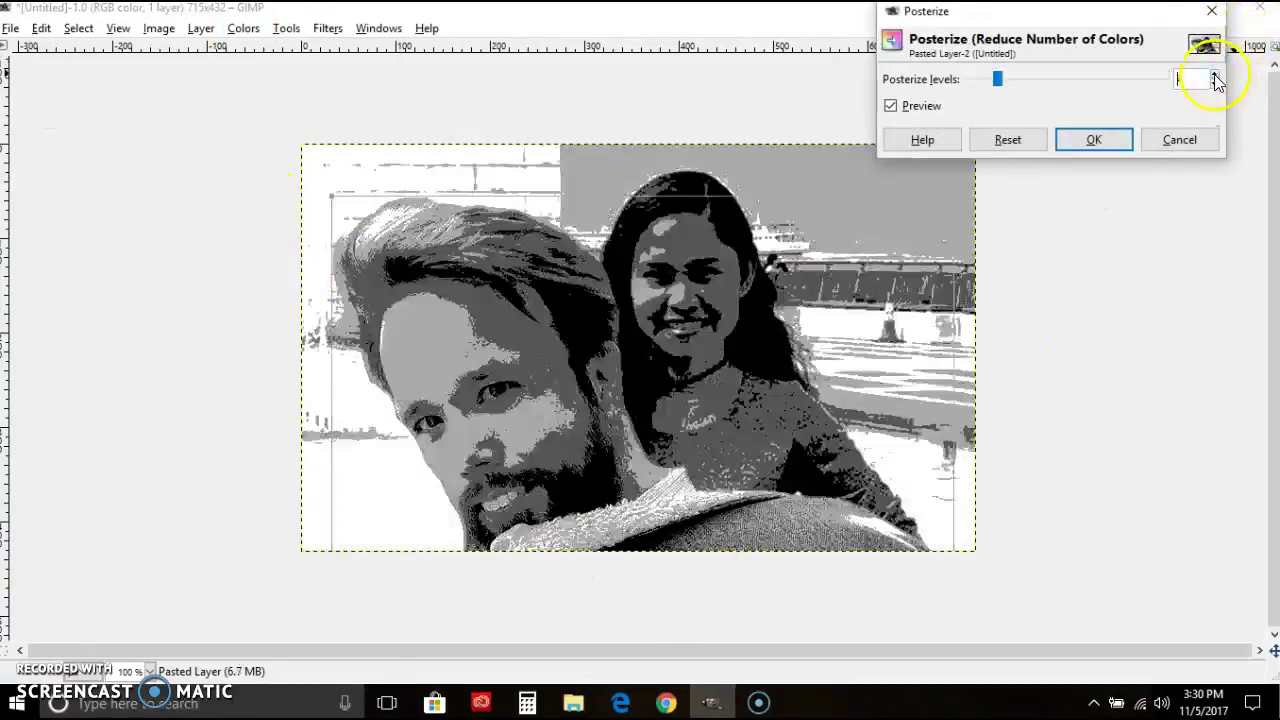
left_click(1215, 75)
left_click(1215, 85)
left_click(1215, 85)
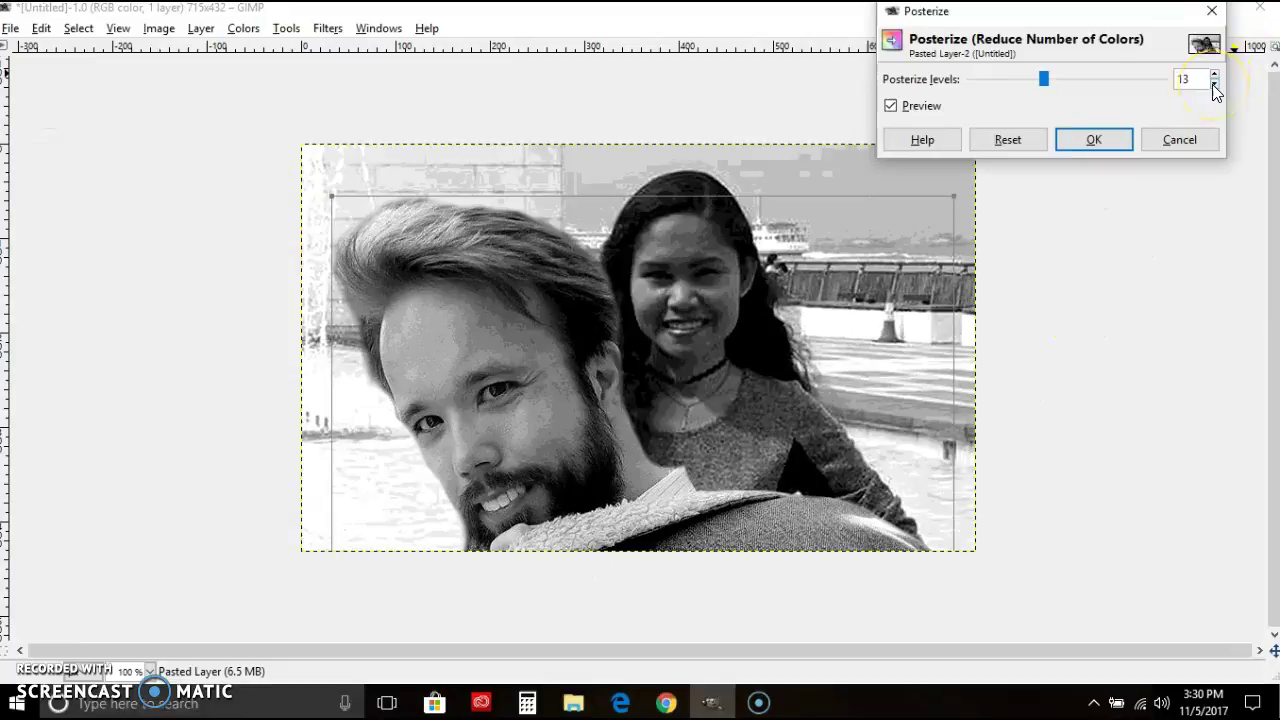
left_click(1215, 85)
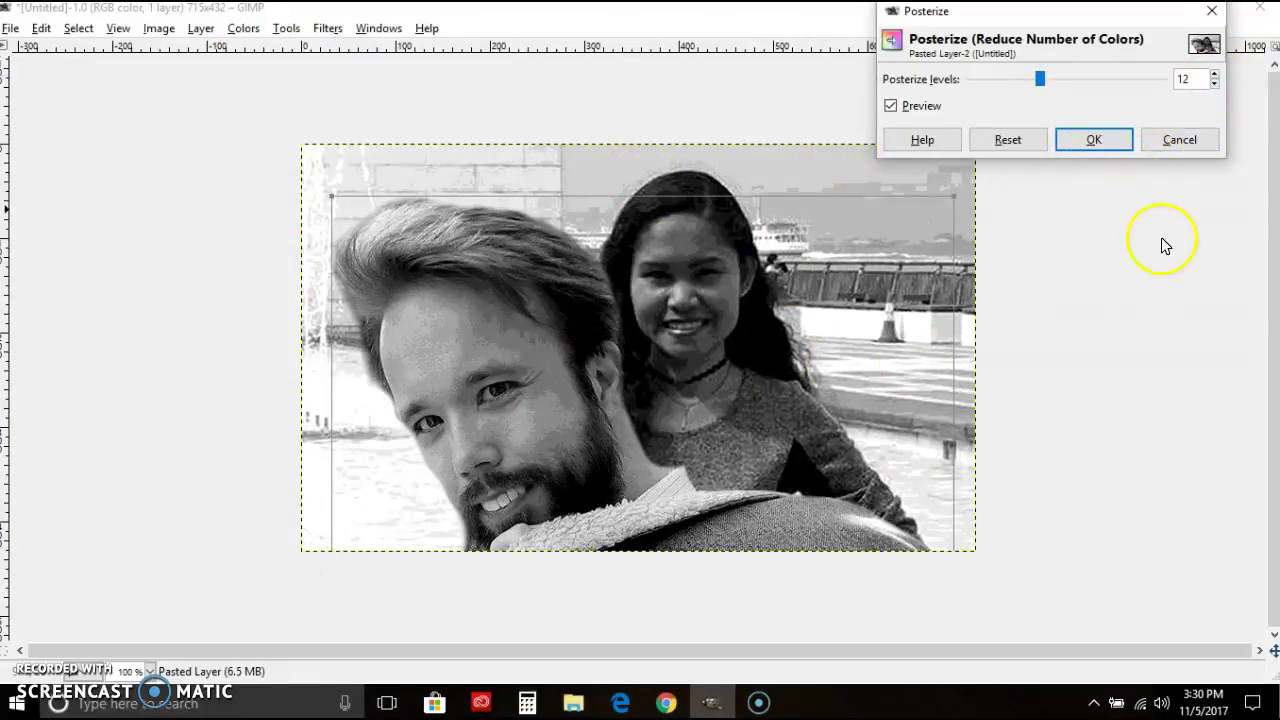
left_click(1175, 139)
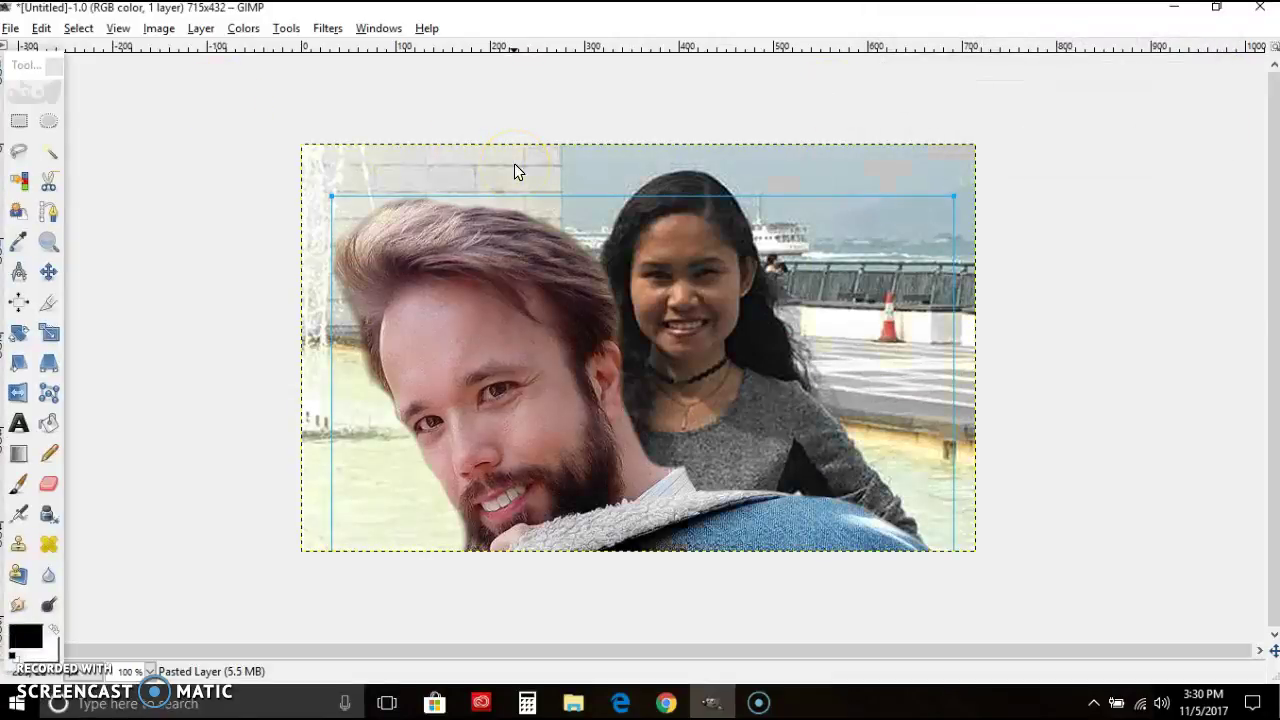
- Try posterizing the full-colour photo, raising the posterize levels to 12, and cancel it
left_click(243, 28)
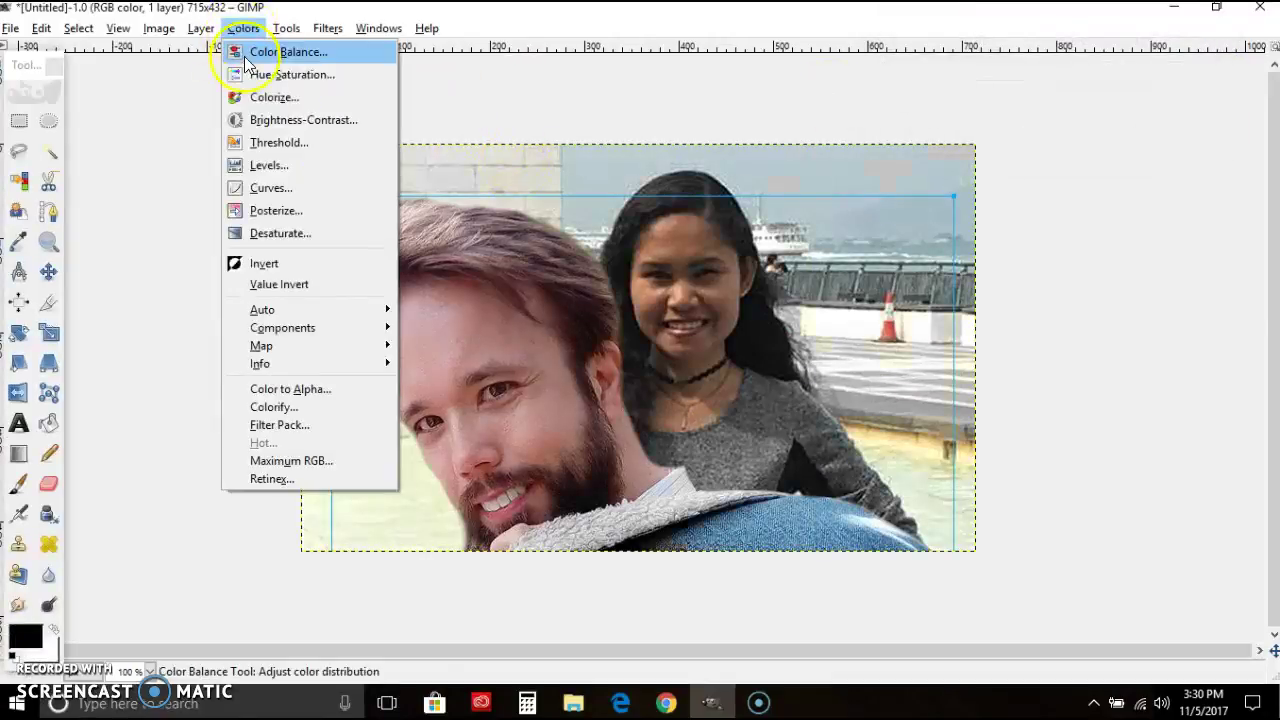
left_click(270, 210)
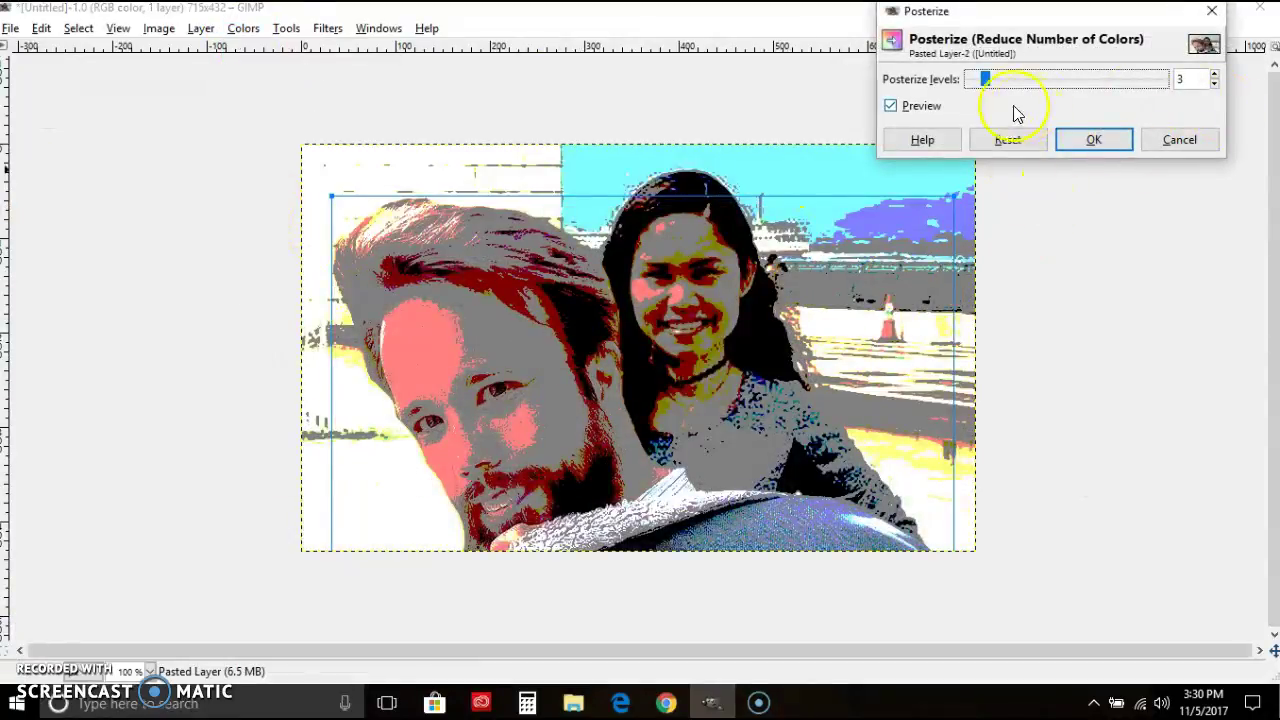
left_click(1215, 75)
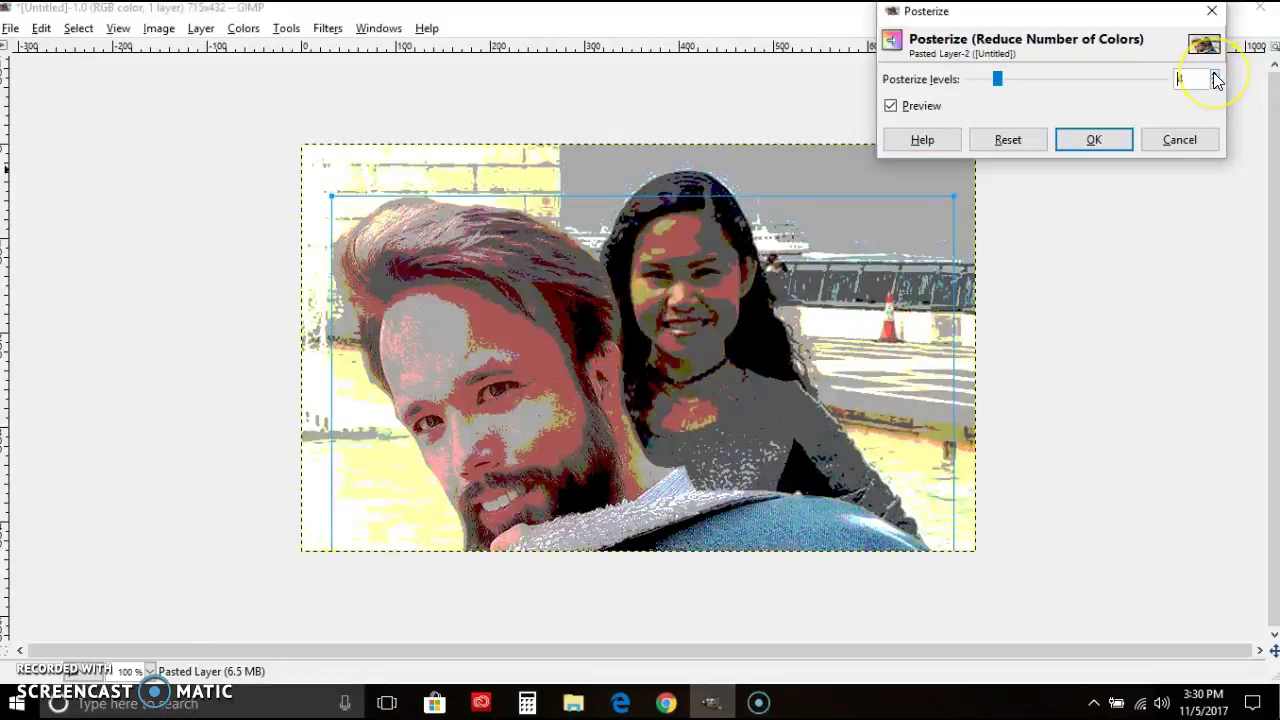
left_click(1215, 75)
left_click(1215, 75)
left_click(1215, 75)
left_click(1215, 75)
left_click(1215, 75)
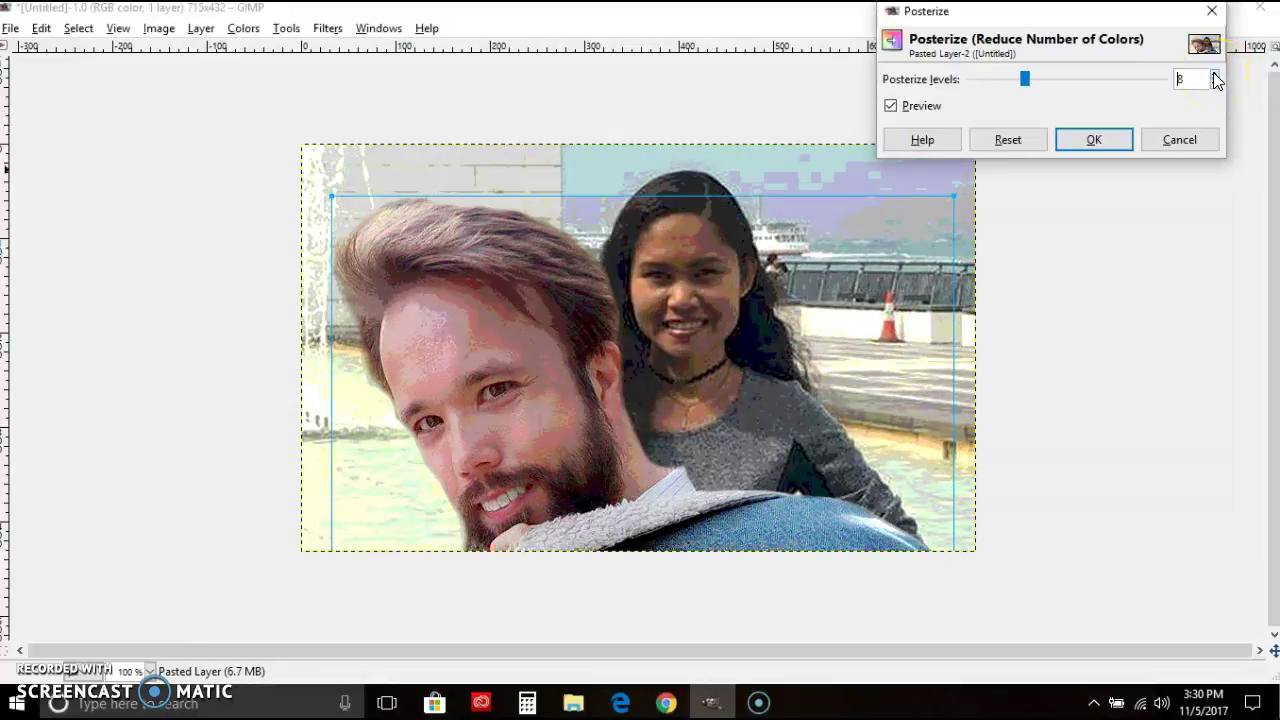
left_click(1215, 75)
left_click(1215, 75)
left_click(1215, 75)
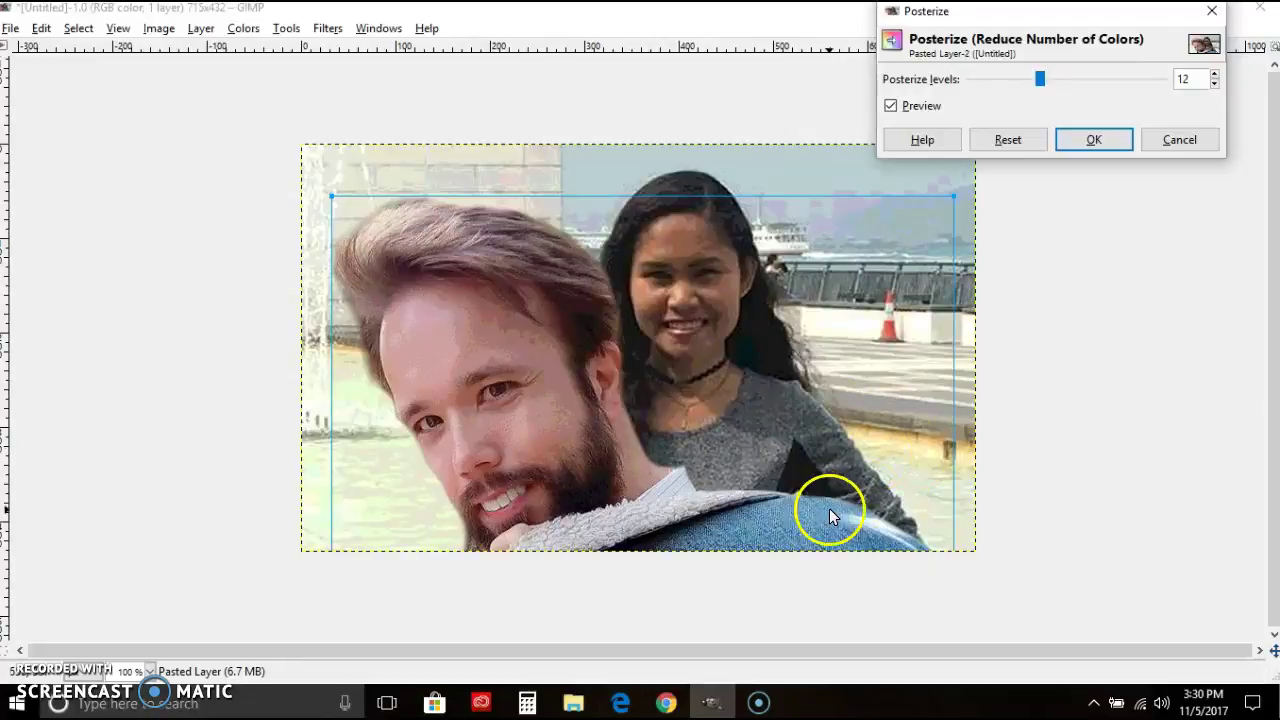
left_click(1183, 140)
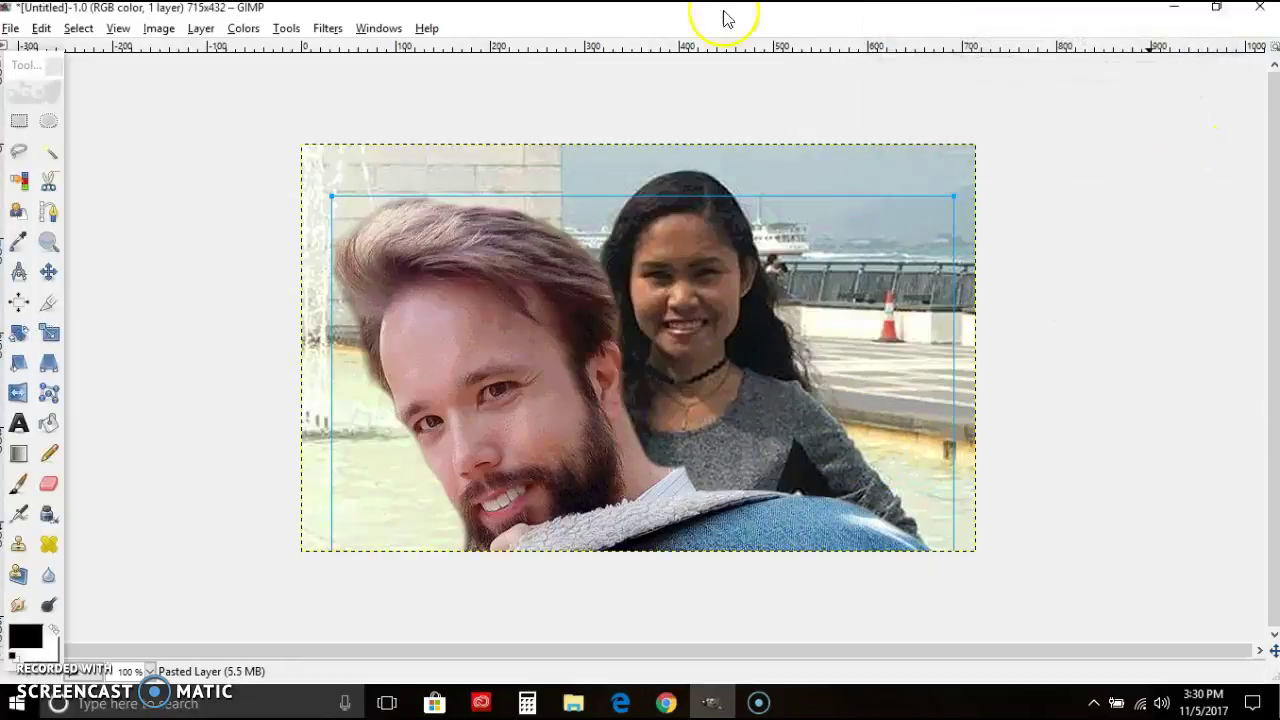
- Apply the Oilify artistic filter to the photo with mask size 8, exponent 8 and the intensity algorithm enabled
left_click(328, 28)
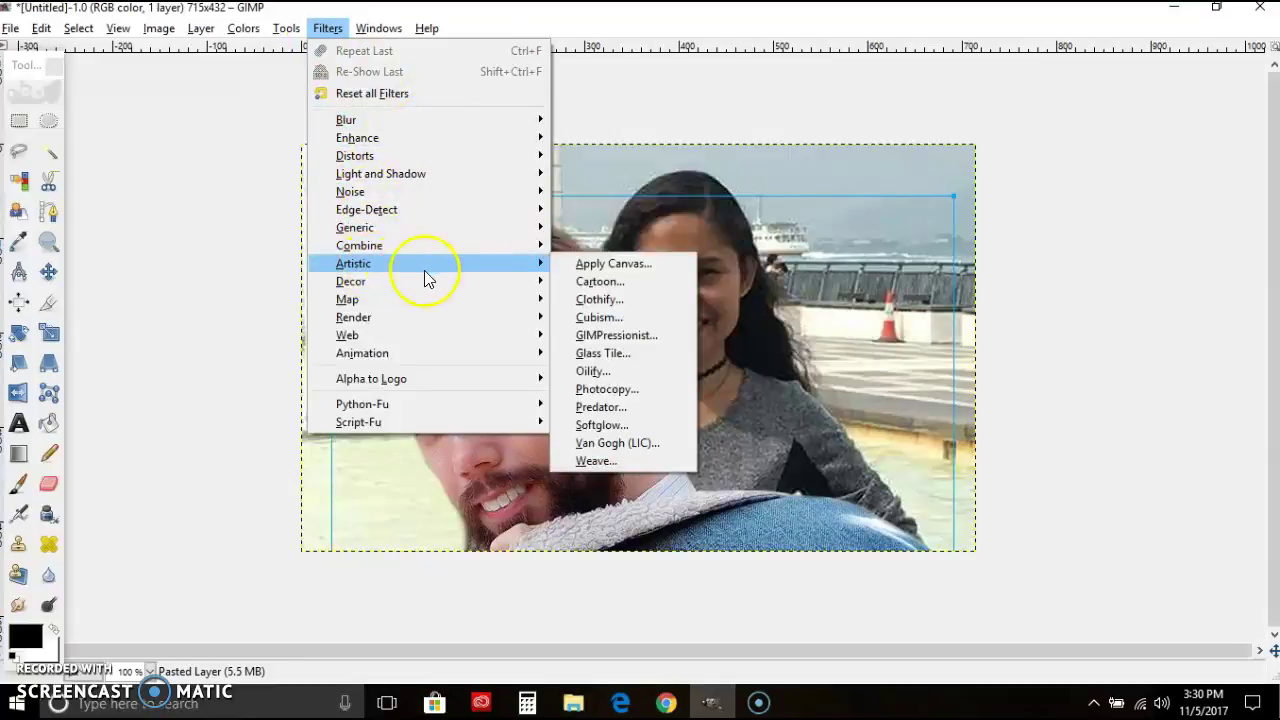
mouse_move(533, 272)
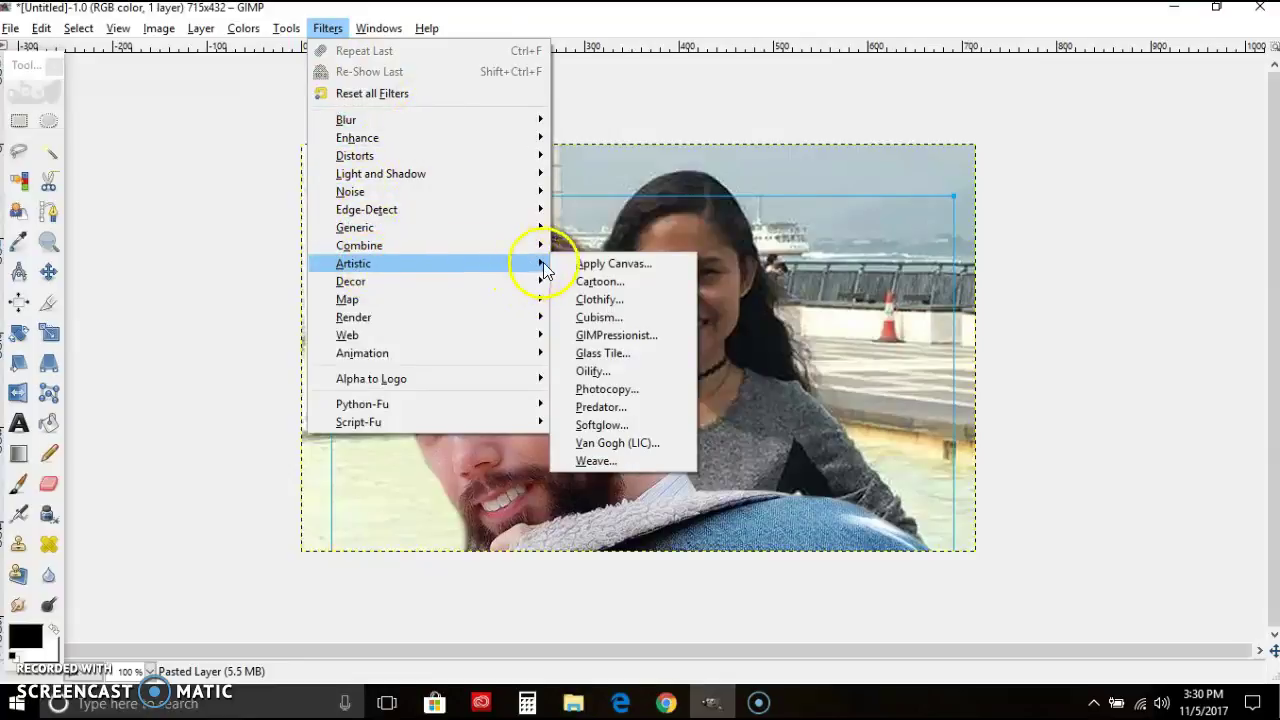
left_click(867, 476)
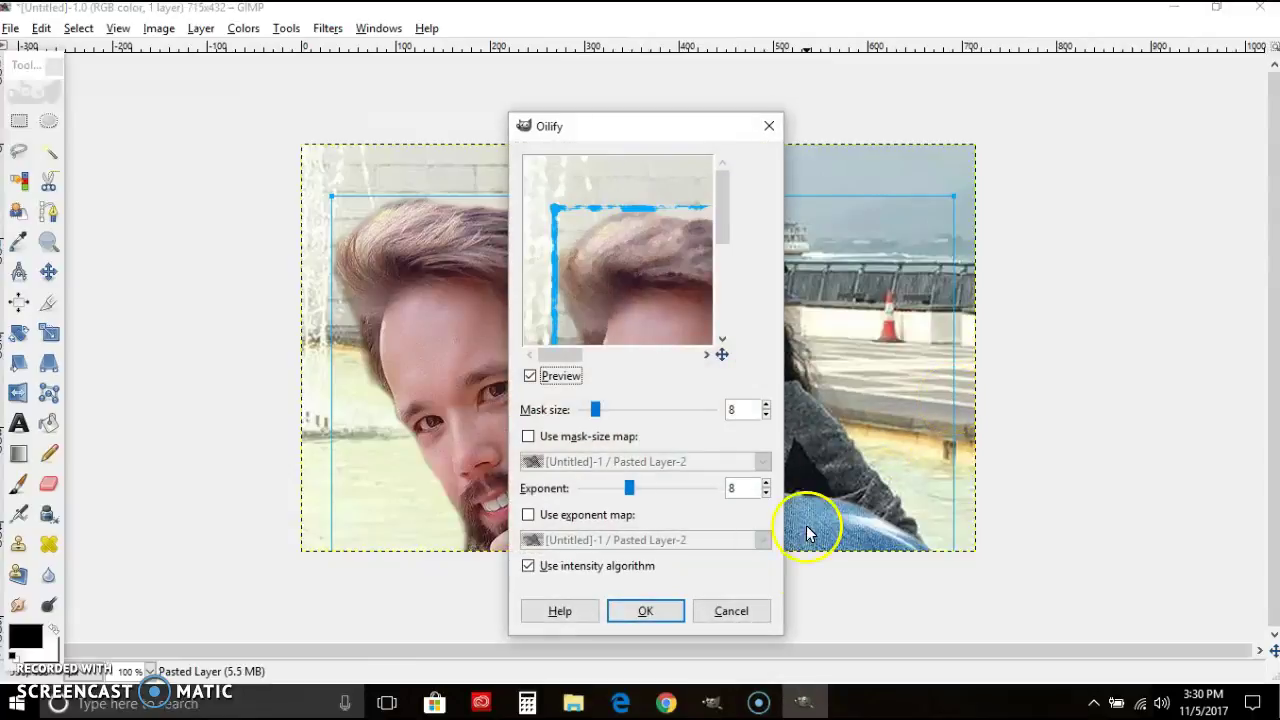
left_click(674, 617)
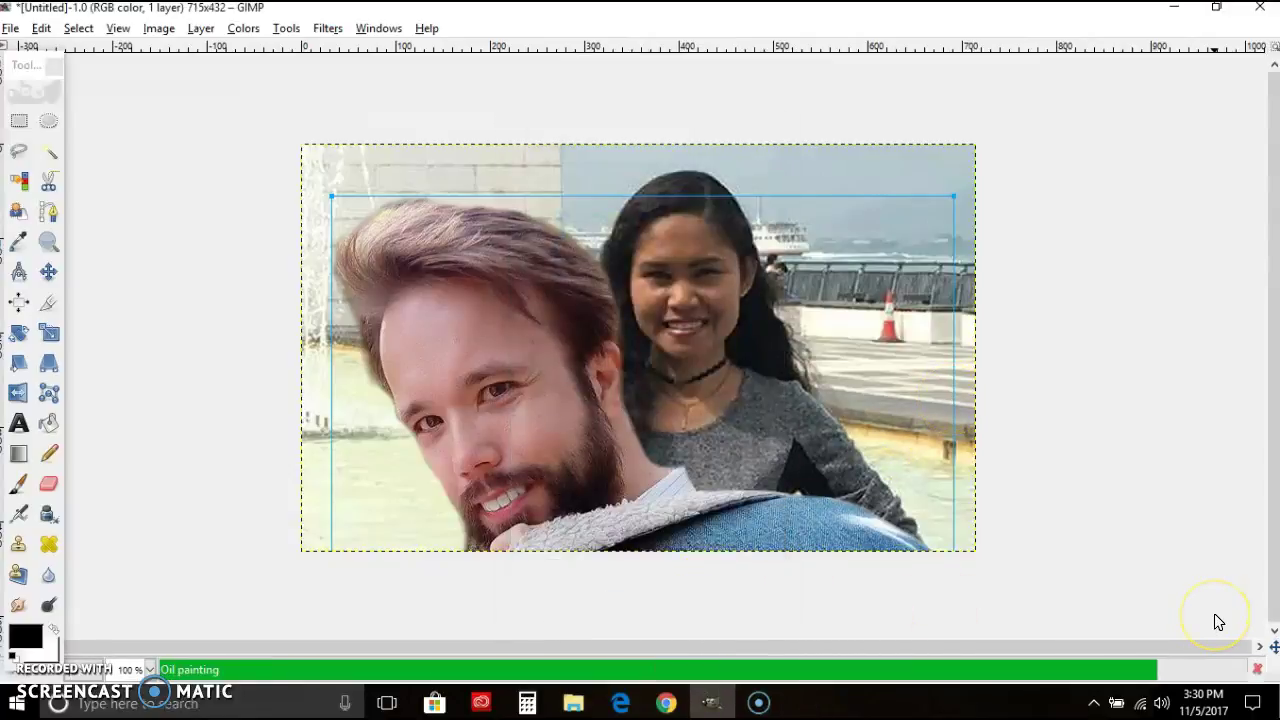